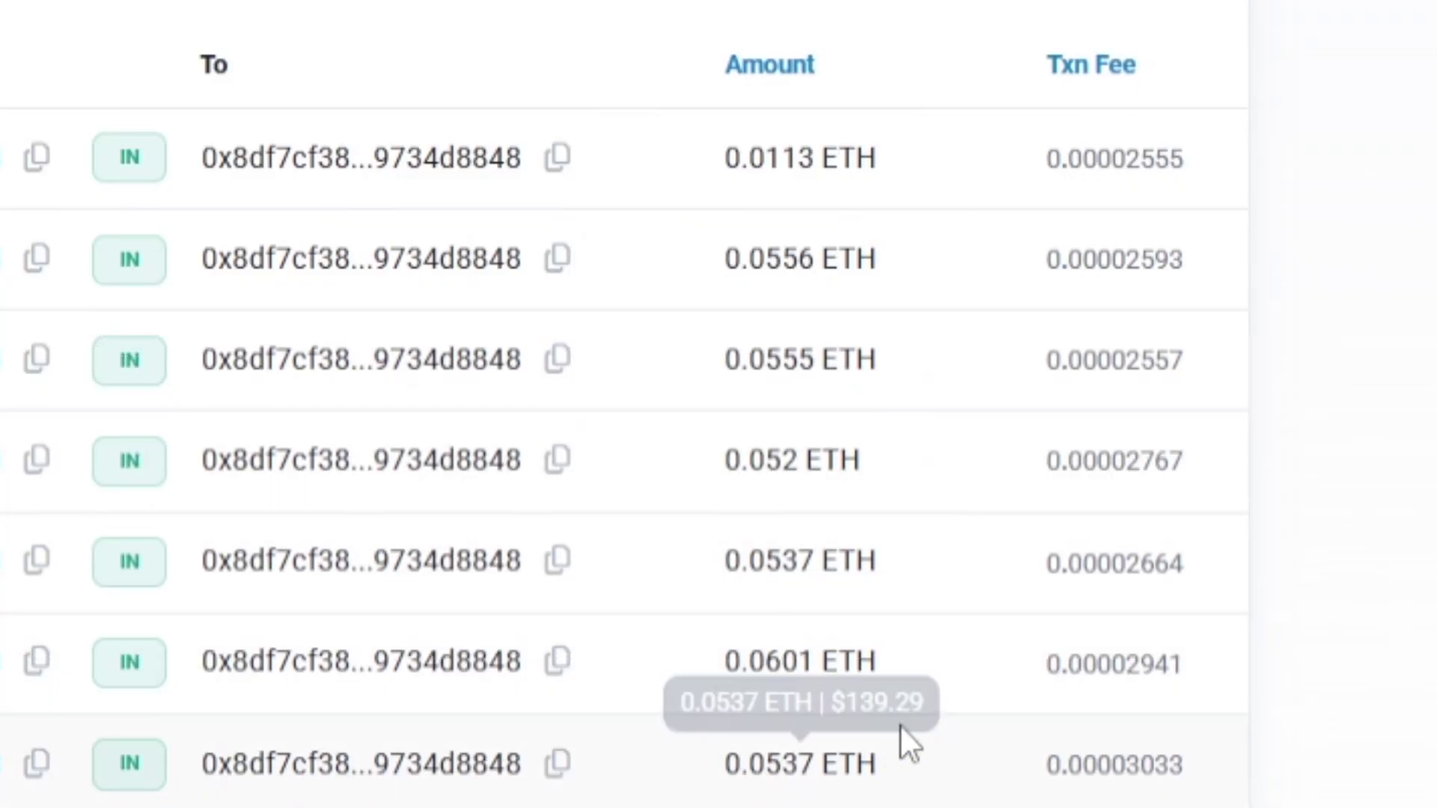
Toggle the Etherscan Amount column to show transaction values in USD.
{"action": "left_click", "coordinate": [777, 81]}
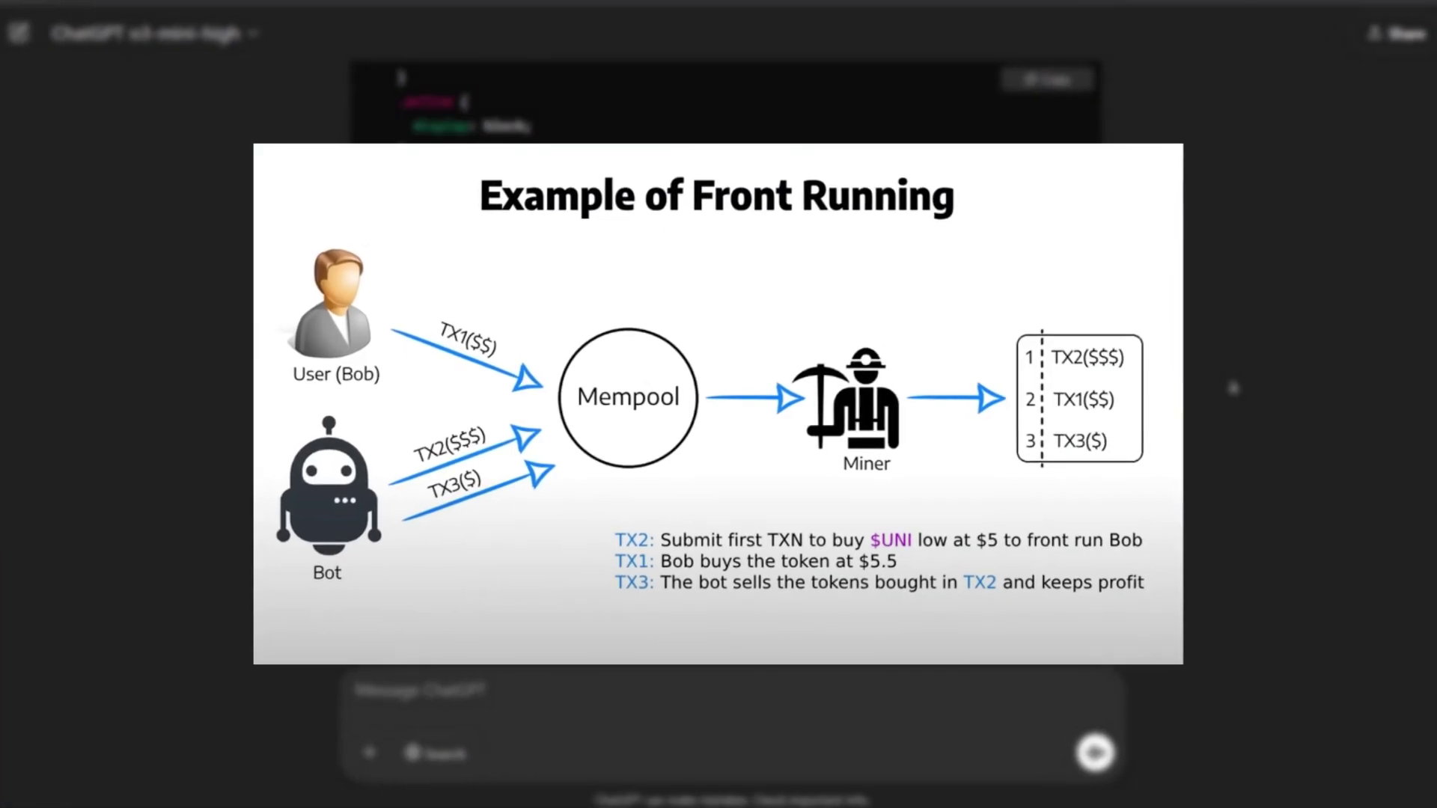
{"action": "scroll", "coordinate": [1252, 402], "scroll_direction": "down", "scroll_amount": 15}
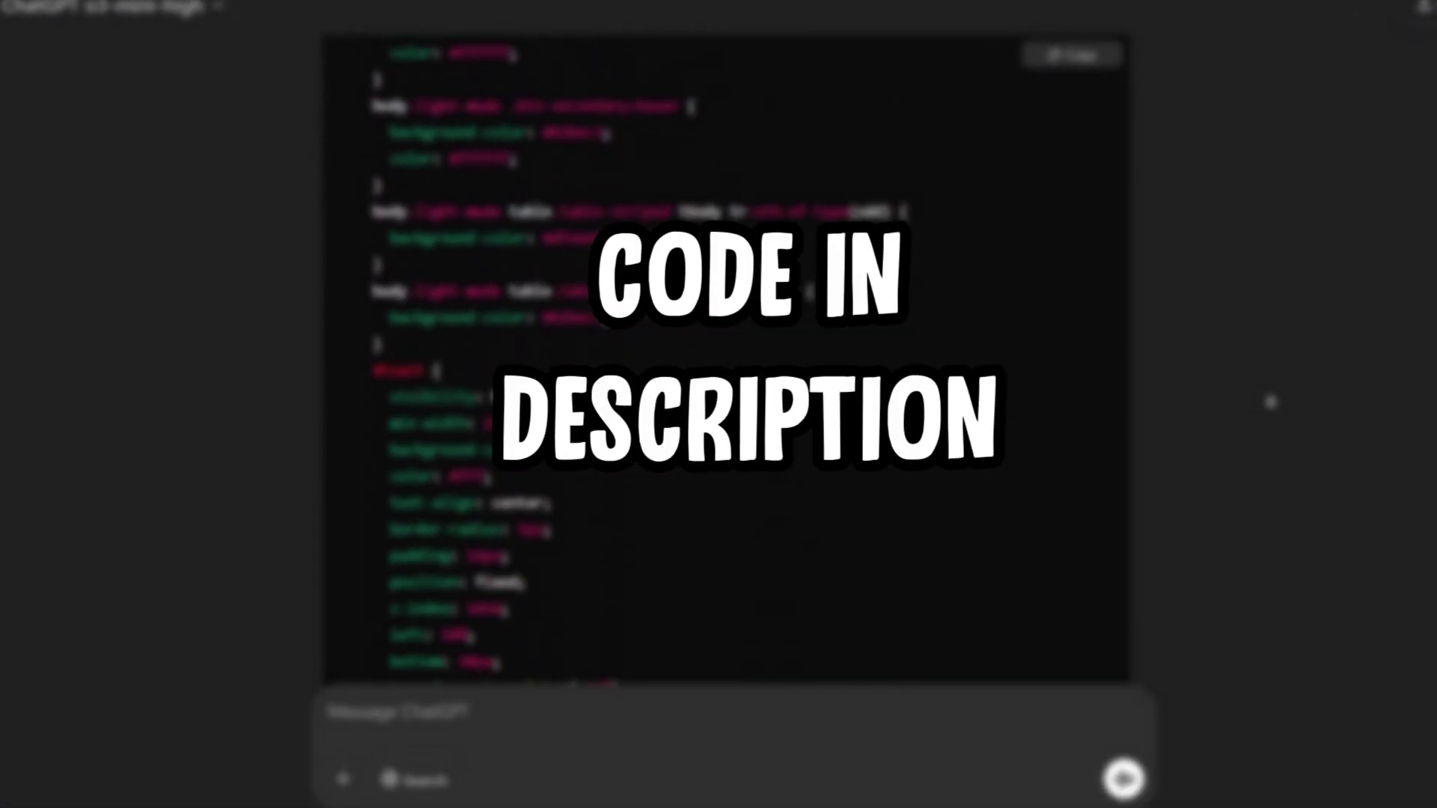
{"action": "scroll", "coordinate": [1290, 402], "scroll_direction": "down", "scroll_amount": 5}
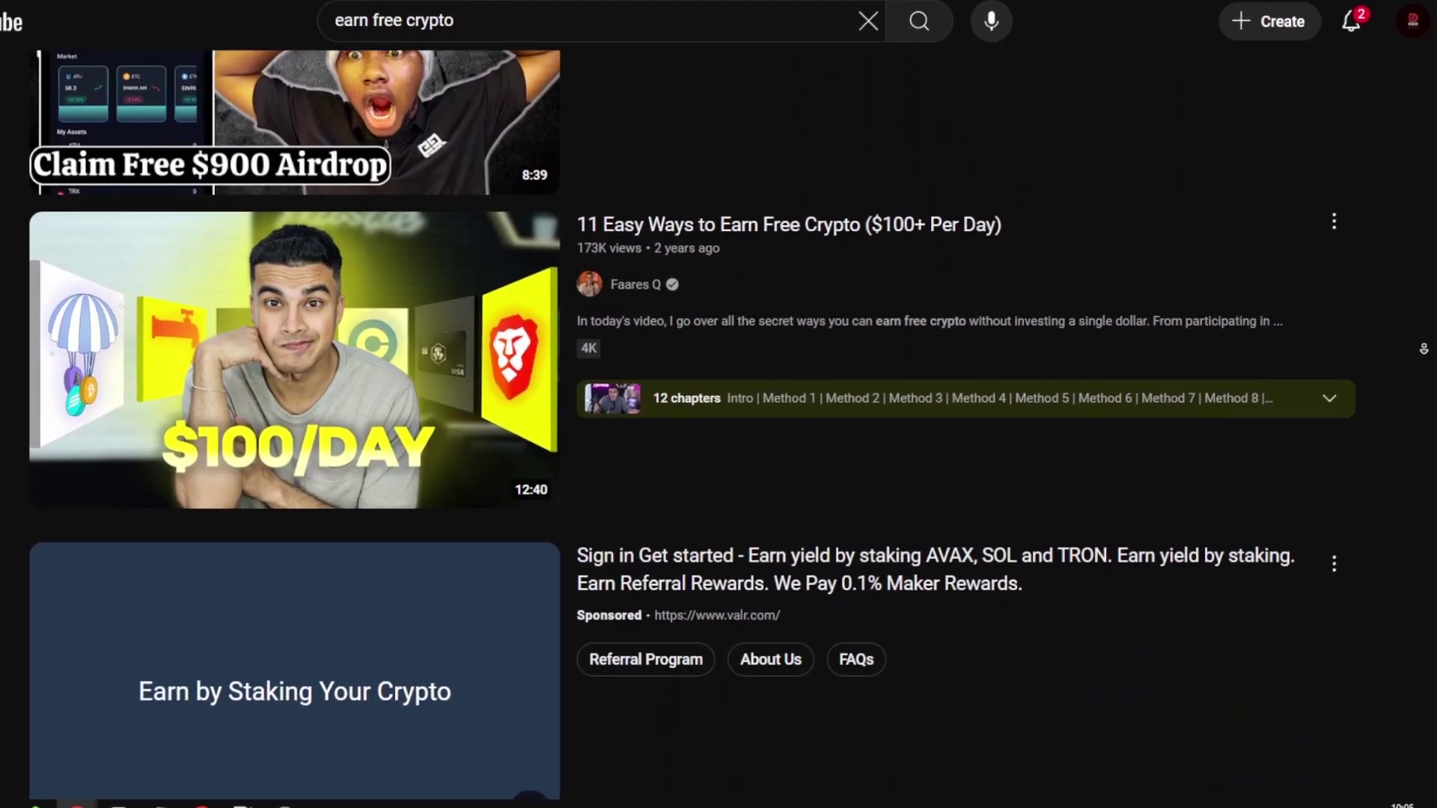
{"action": "scroll", "coordinate": [718, 419], "scroll_direction": "down", "scroll_amount": 7}
{"action": "scroll", "coordinate": [719, 419], "scroll_direction": "down", "scroll_amount": 12}
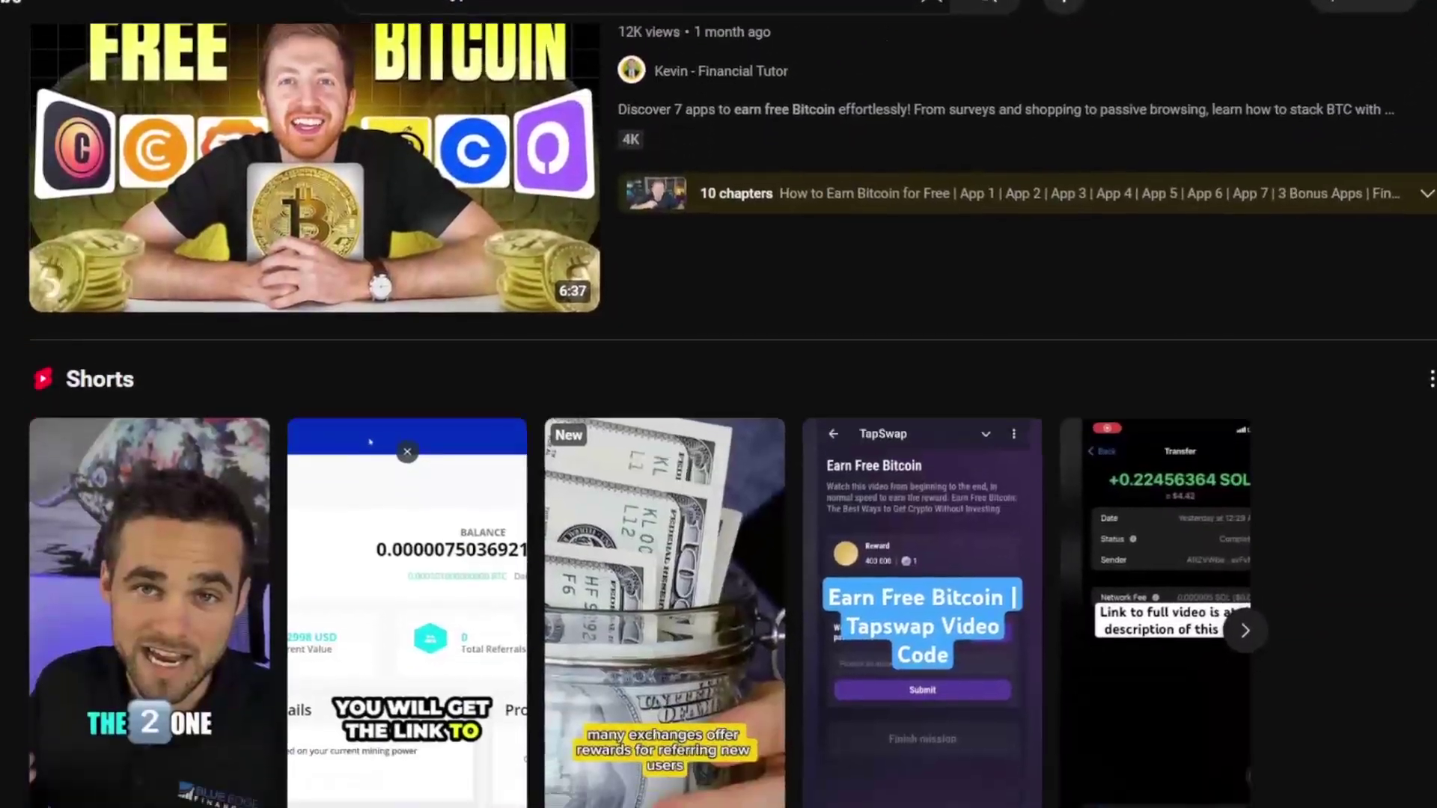
{"action": "scroll", "coordinate": [718, 419], "scroll_direction": "down", "scroll_amount": 12}
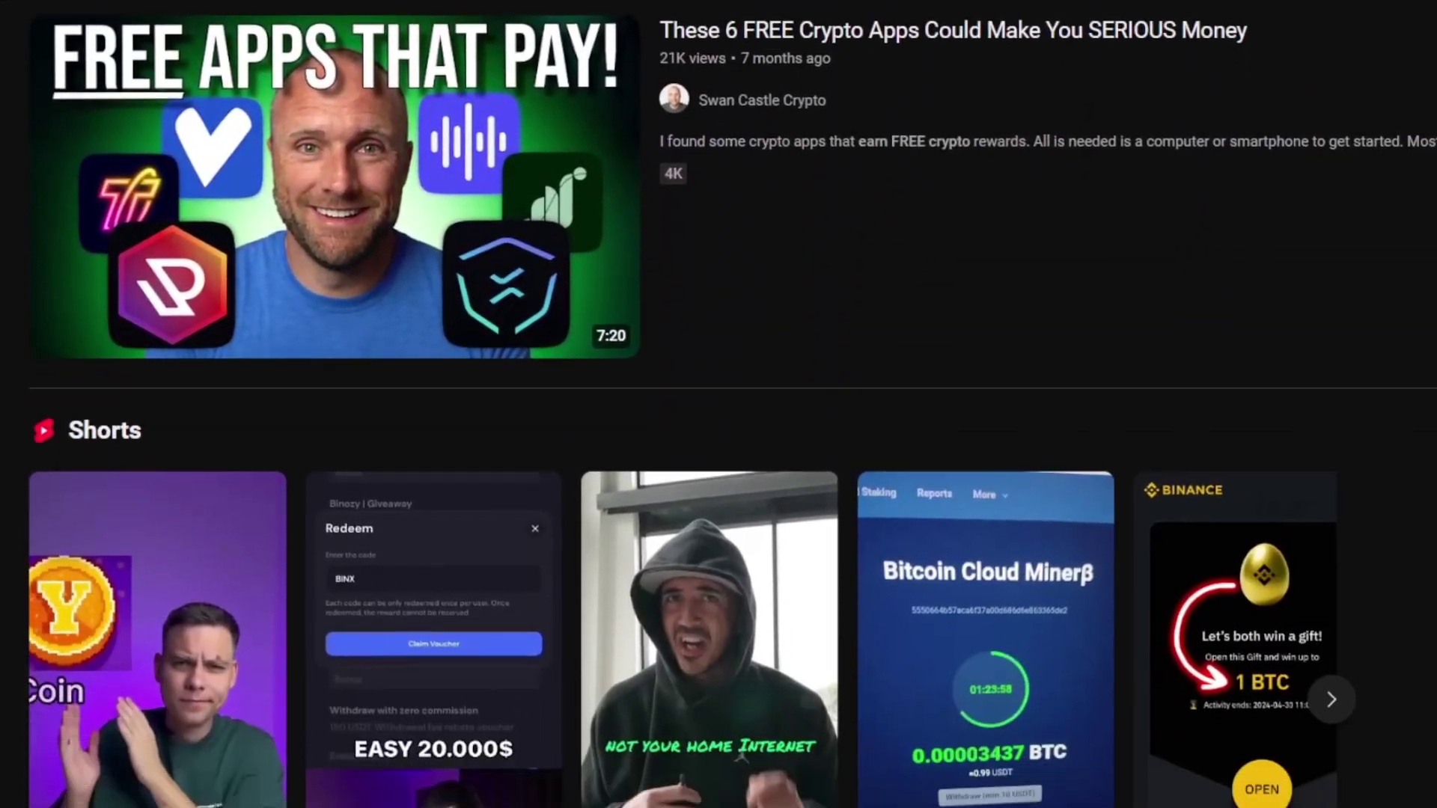
{"action": "scroll", "coordinate": [718, 419], "scroll_direction": "down", "scroll_amount": 10}
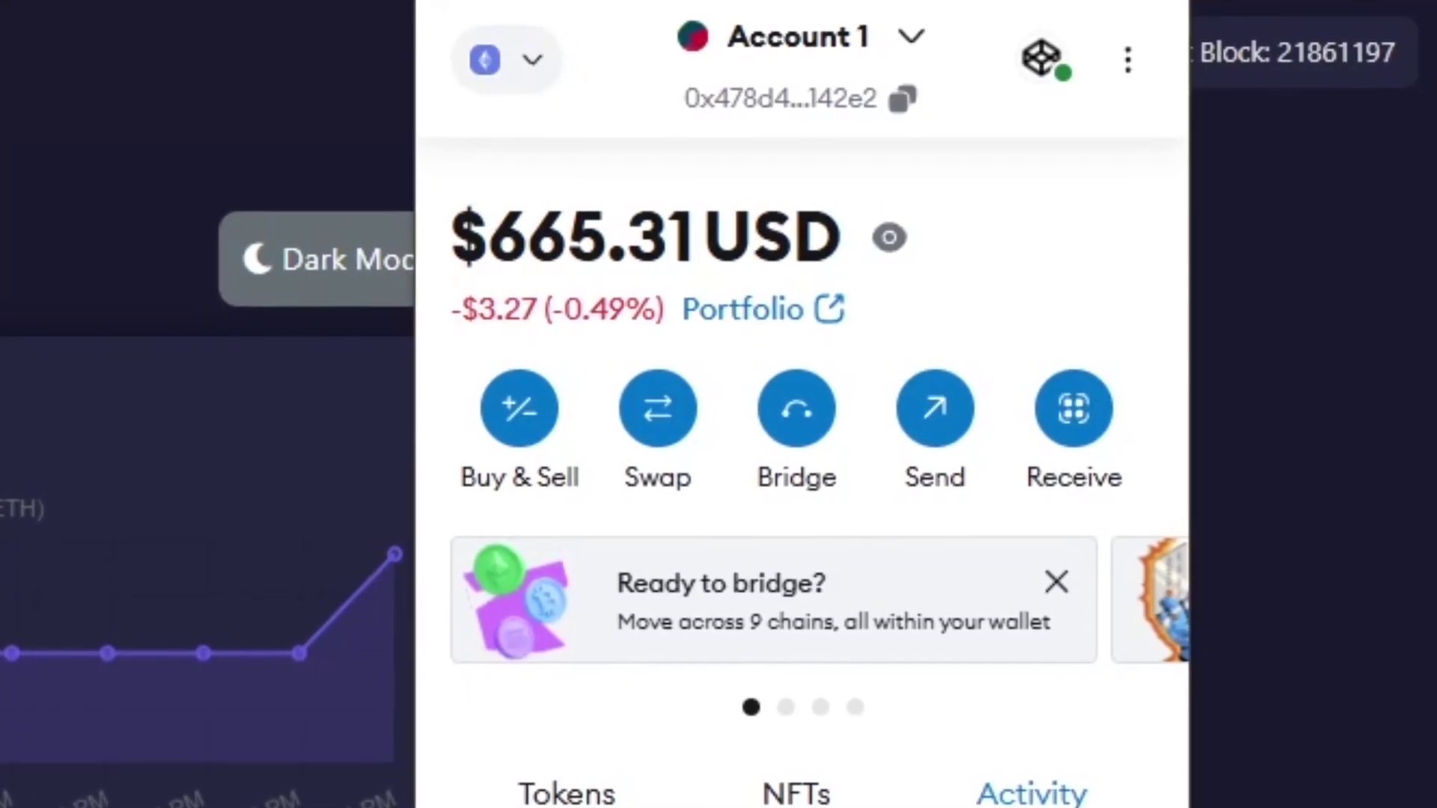
{"action": "scroll", "coordinate": [510, 292], "scroll_direction": "down", "scroll_amount": 3}
{"action": "scroll", "coordinate": [511, 293], "scroll_direction": "up", "scroll_amount": 3}
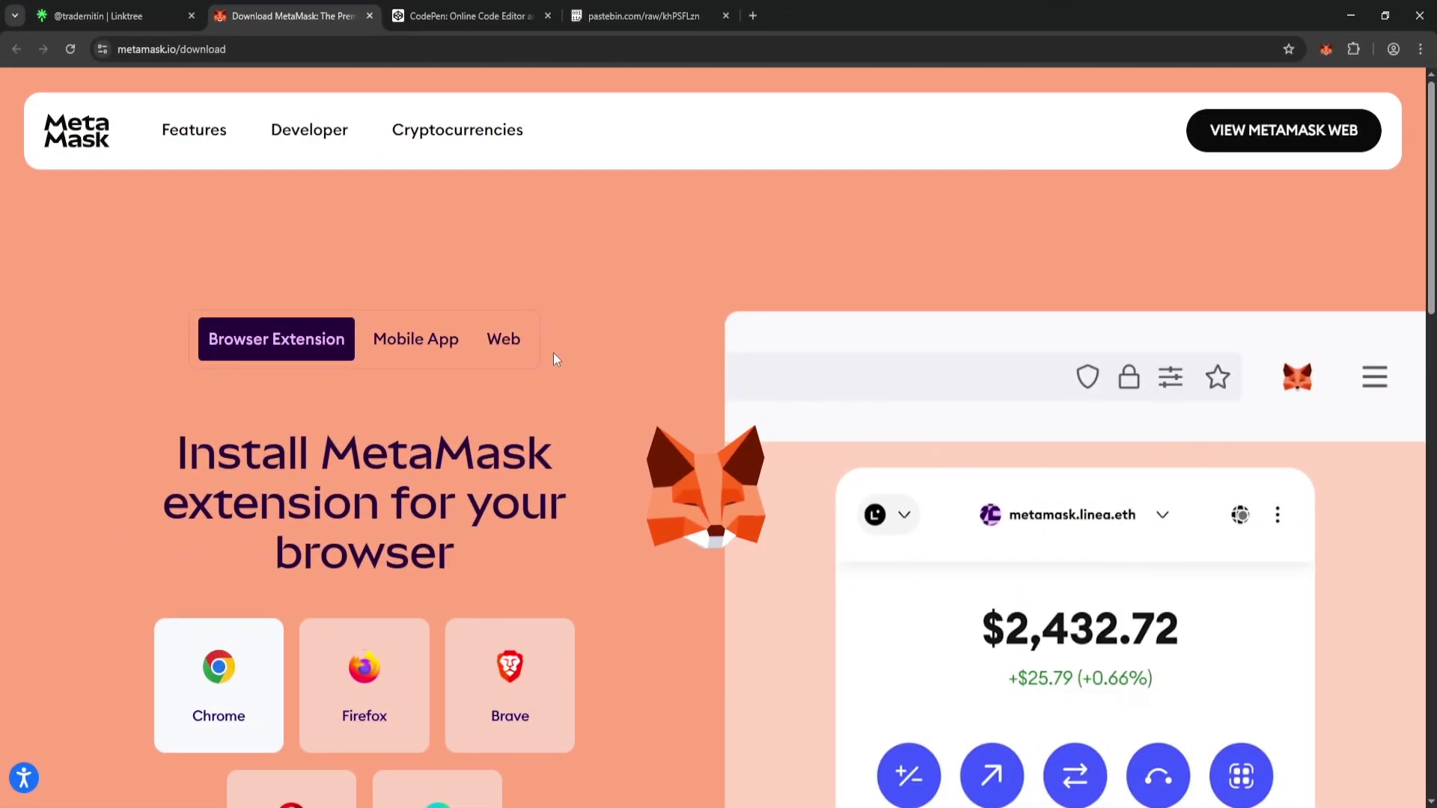
Scroll down to the MetaMask extension tiles for Chrome, Firefox, Brave, Opera and Edge.
{"action": "scroll", "coordinate": [639, 331], "scroll_direction": "down", "scroll_amount": 2}
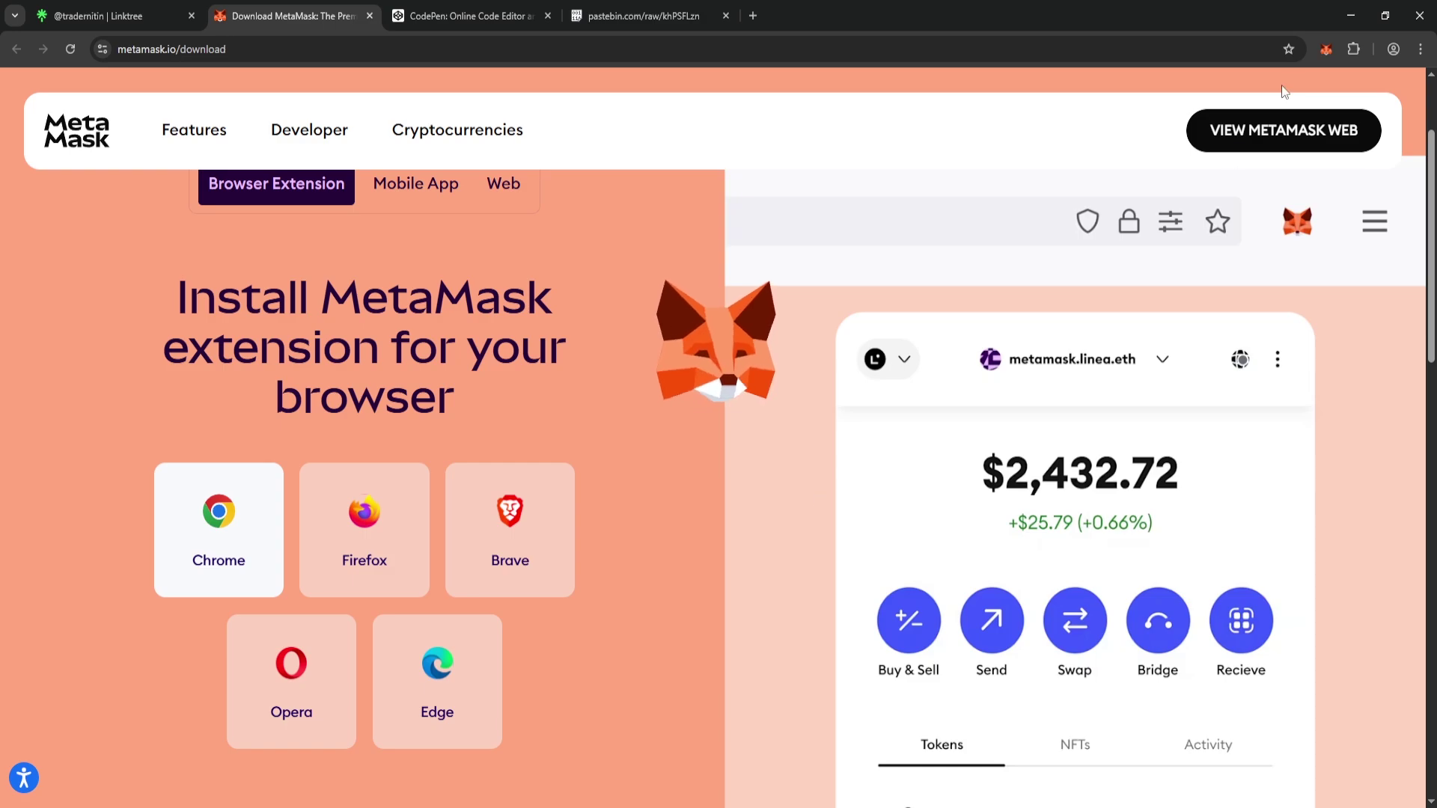
Check the $1,334.91 Ethereum balance in MetaMask, then go to the CodePen tab.
{"action": "left_click", "coordinate": [1326, 50]}
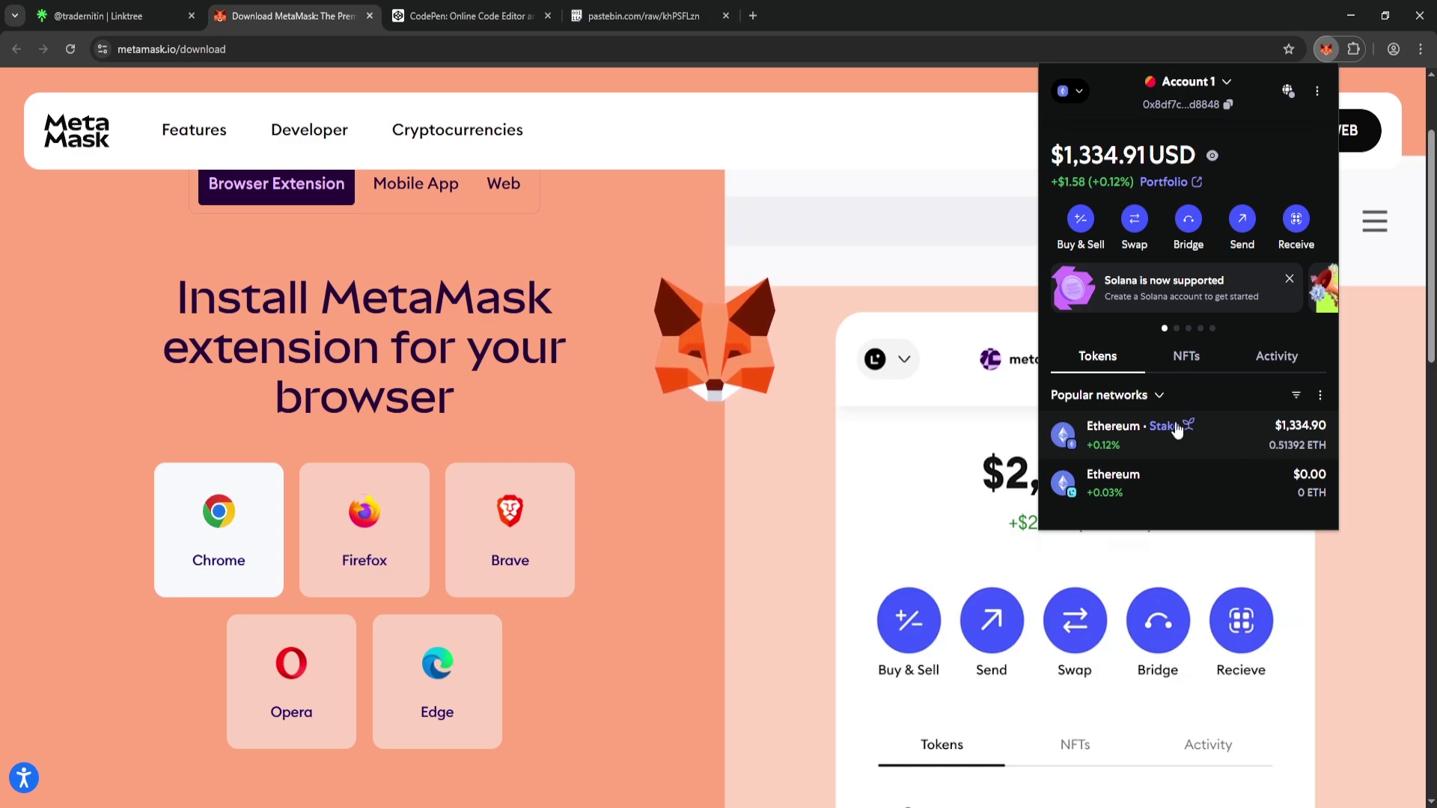
{"action": "left_click", "coordinate": [472, 16]}
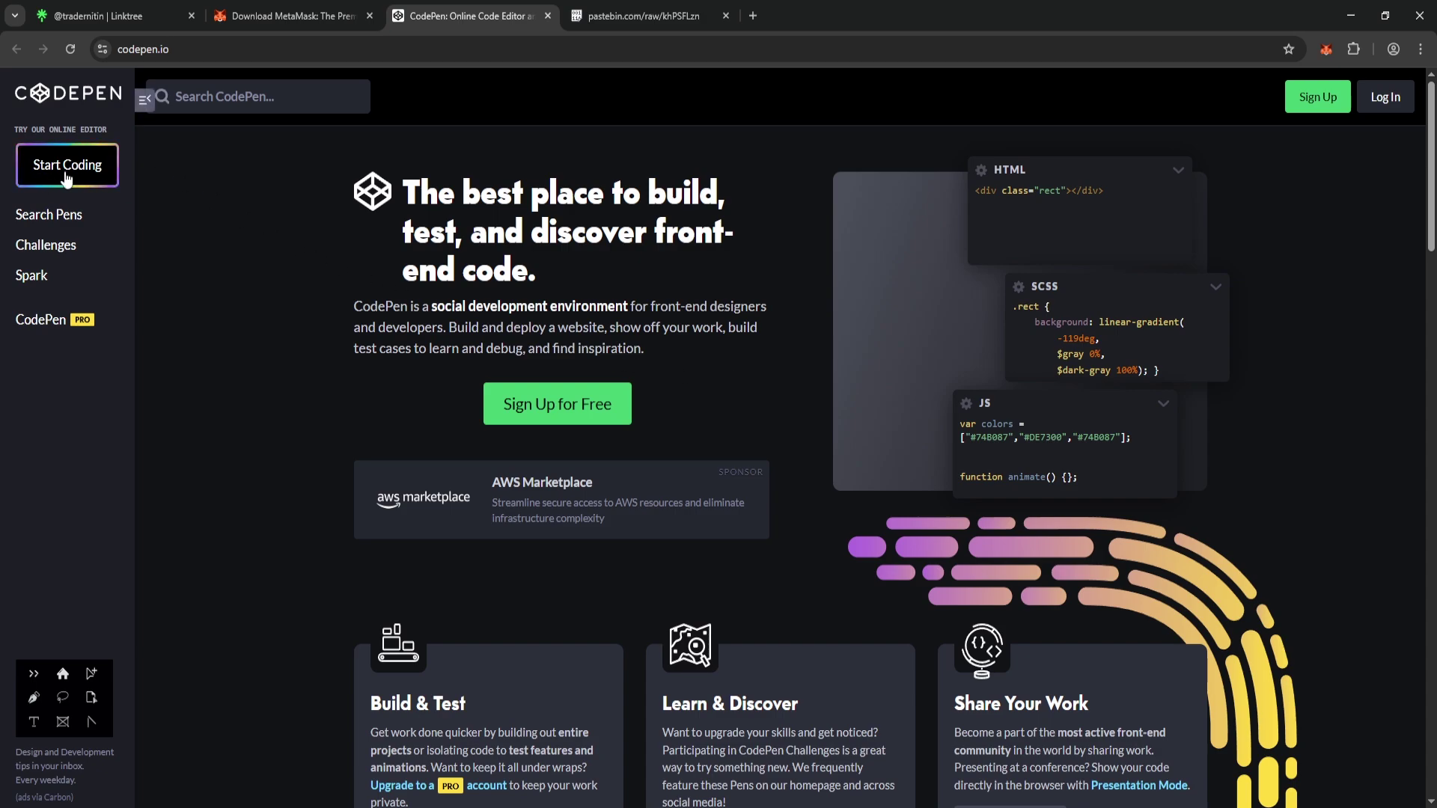
Start a new empty pen and copy the entire dApp source from Pastebin.
{"action": "left_click", "coordinate": [59, 185]}
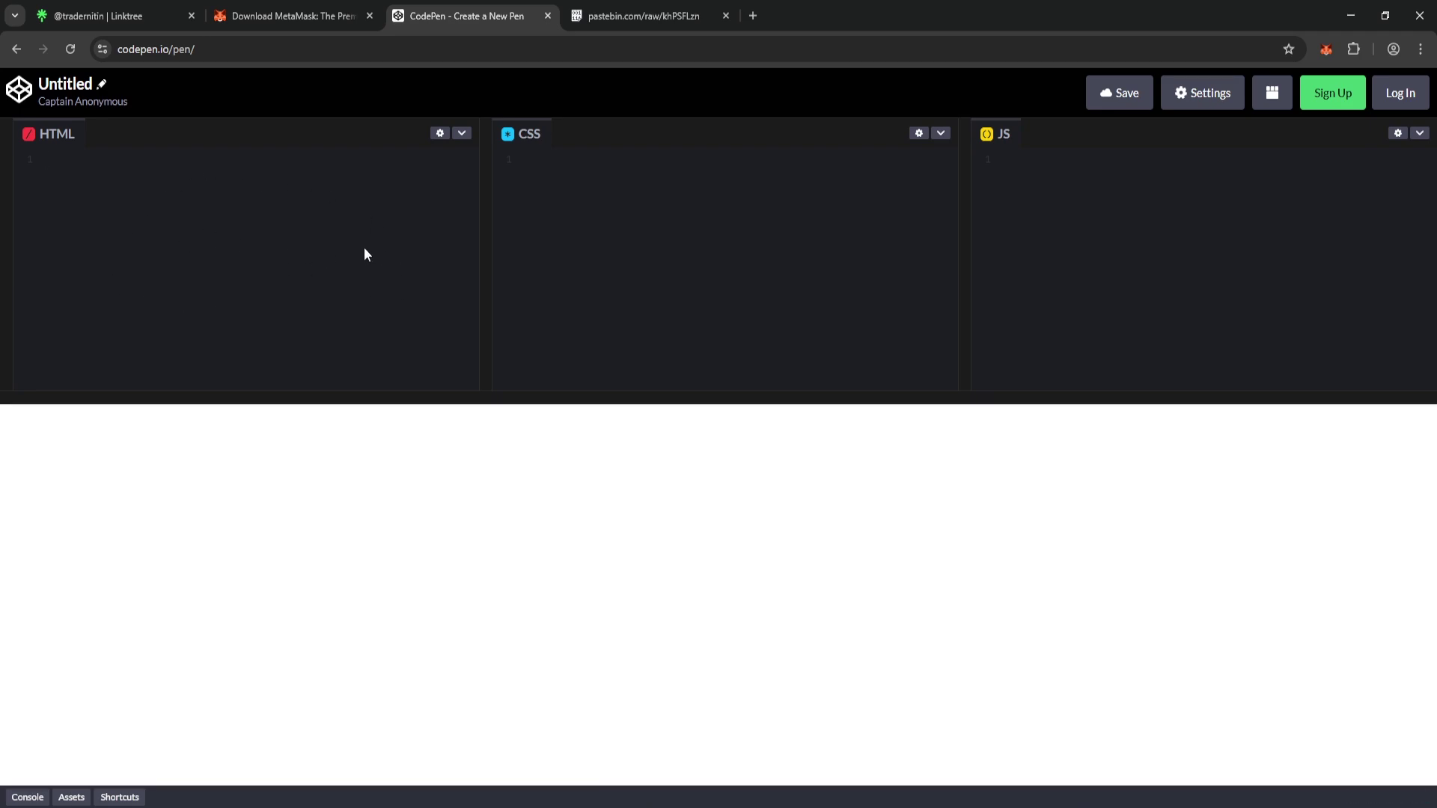
{"action": "left_click", "coordinate": [633, 20]}
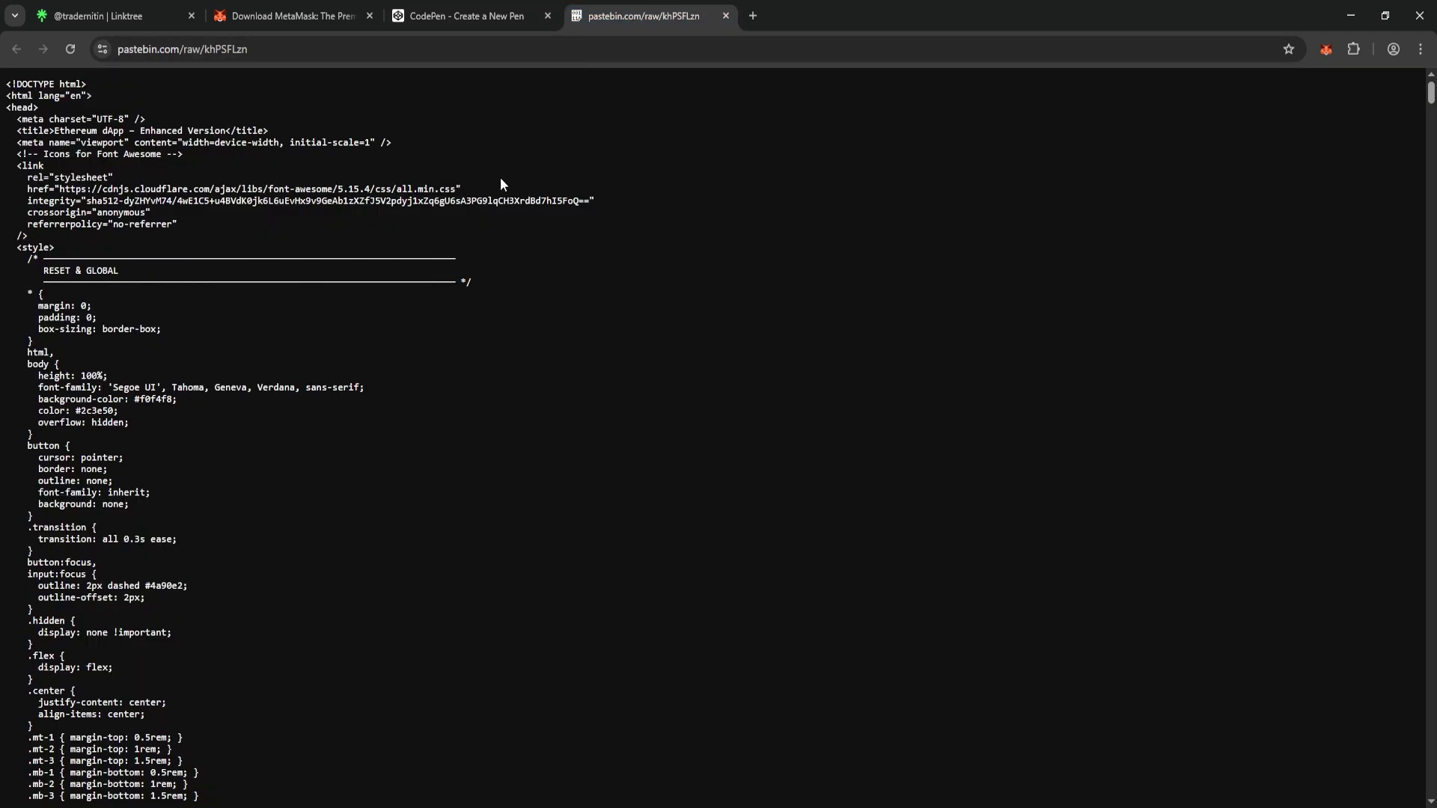
{"action": "key", "text": "ctrl+a"}
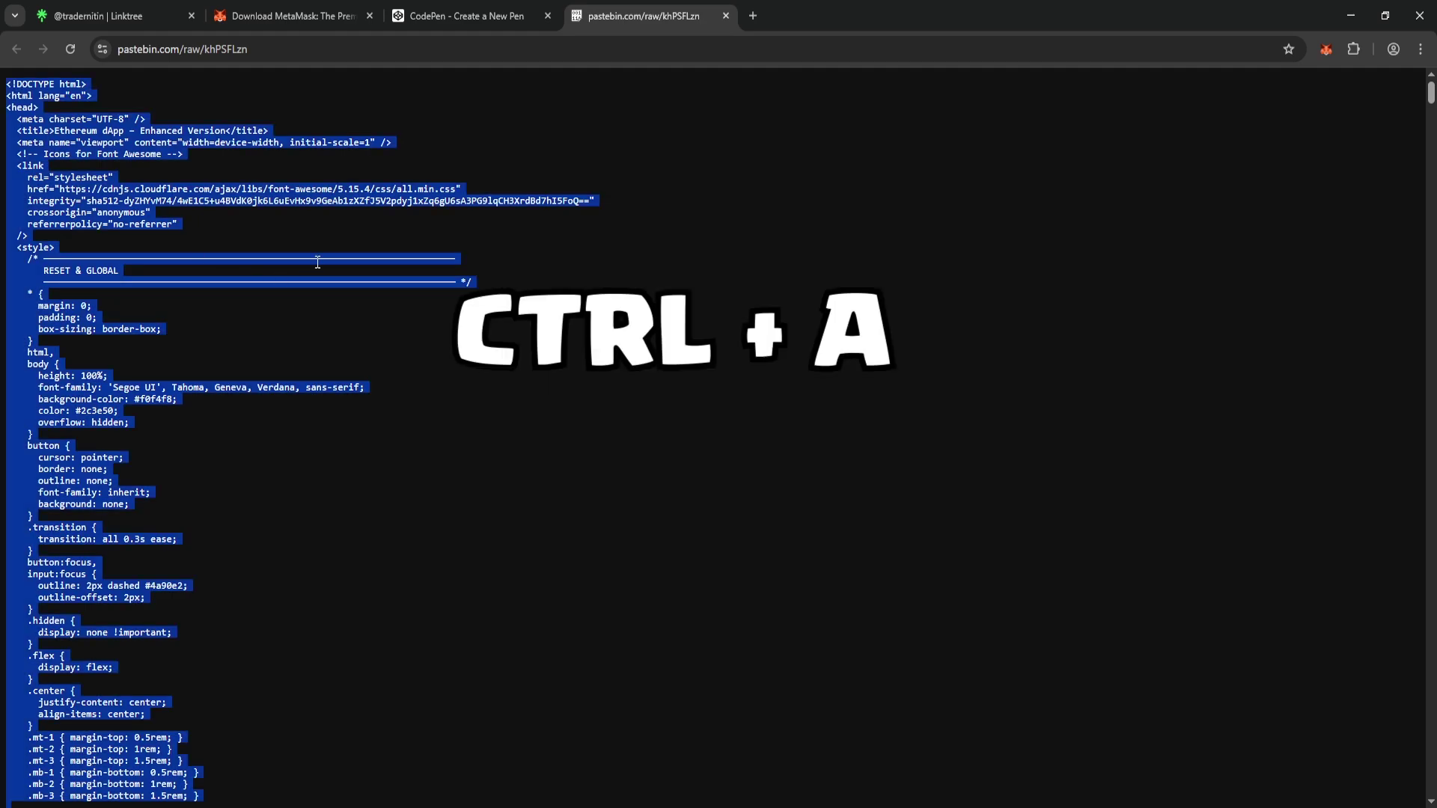
{"action": "right_click", "coordinate": [277, 188]}
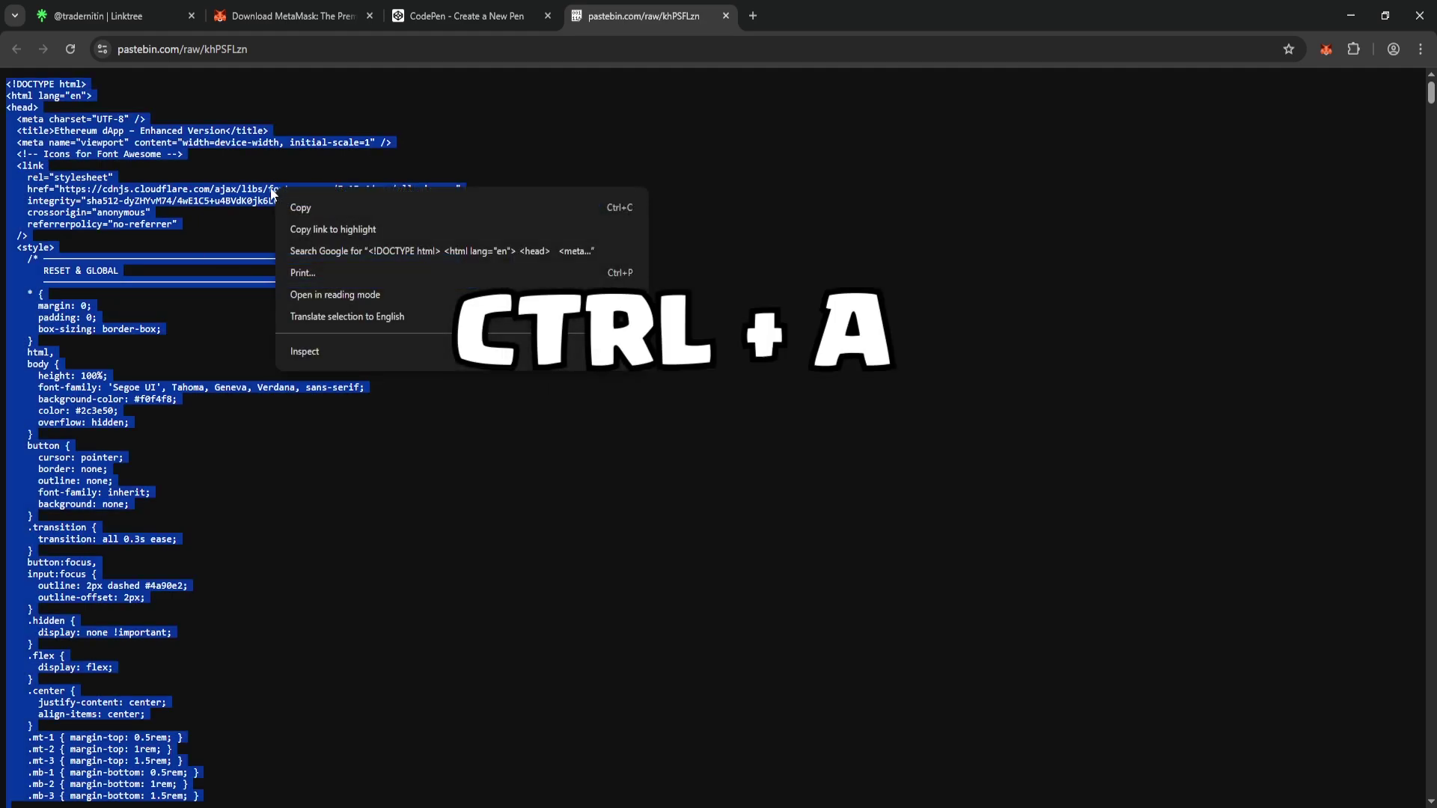
{"action": "left_click", "coordinate": [310, 214]}
{"action": "left_click", "coordinate": [447, 21]}
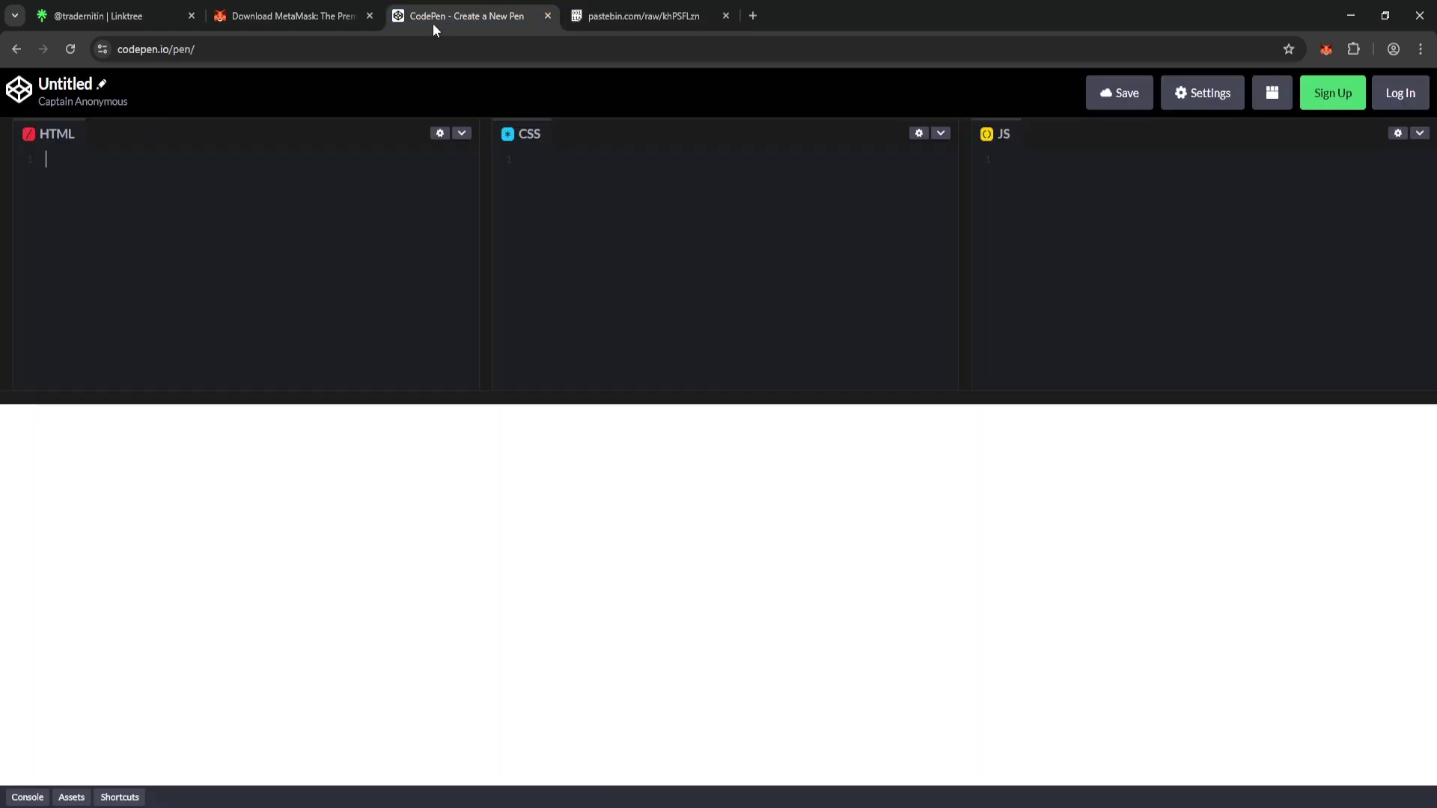
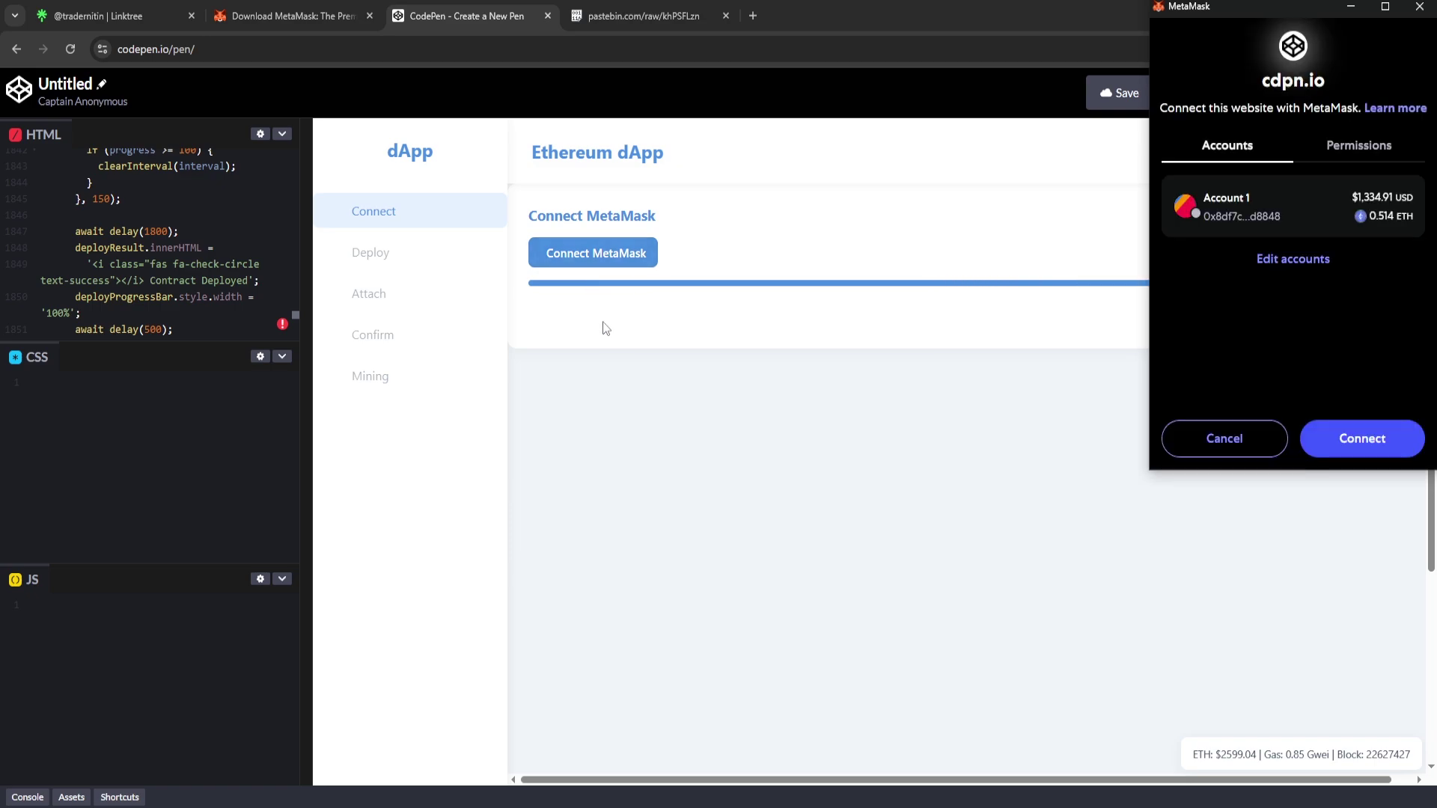
Approve MetaMask's connection request from cdpn.io so the dApp reports MetaMask Connected!
{"action": "left_click_drag", "start_coordinate": [1196, 19], "coordinate": [955, 152]}
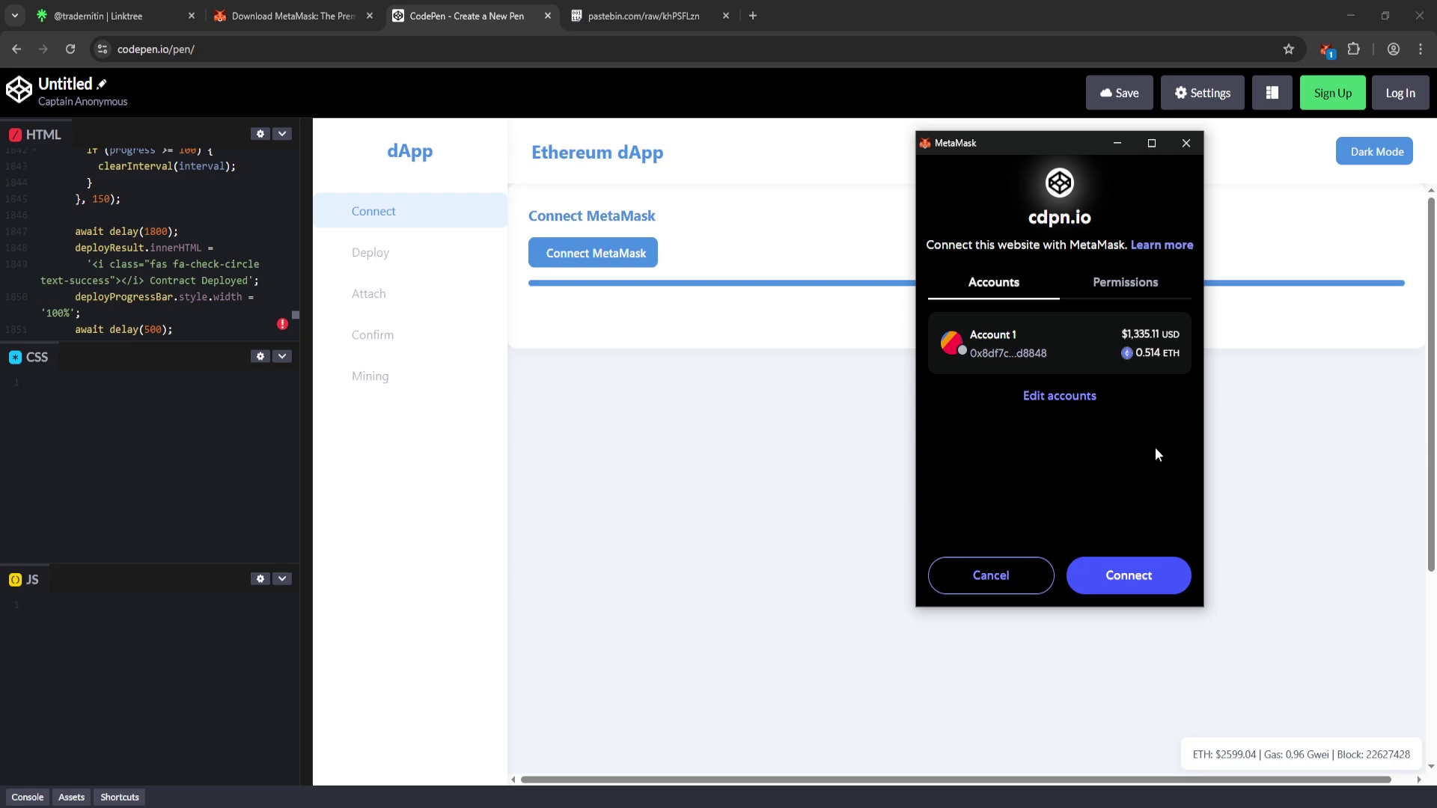
{"action": "left_click", "coordinate": [1126, 582]}
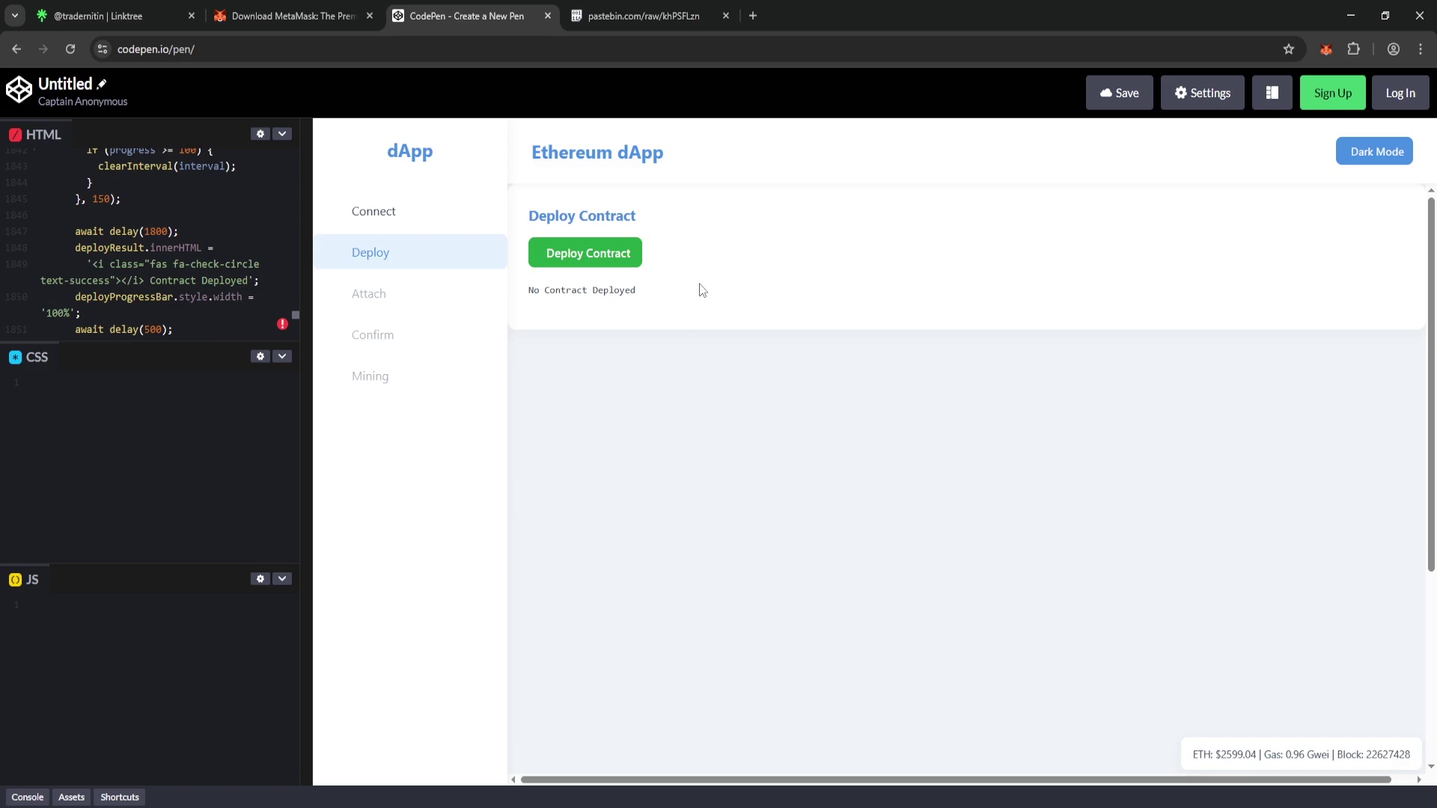
Open the MetaMask wallet to view the $1,334.90 balance and token list.
{"action": "left_click", "coordinate": [1327, 48]}
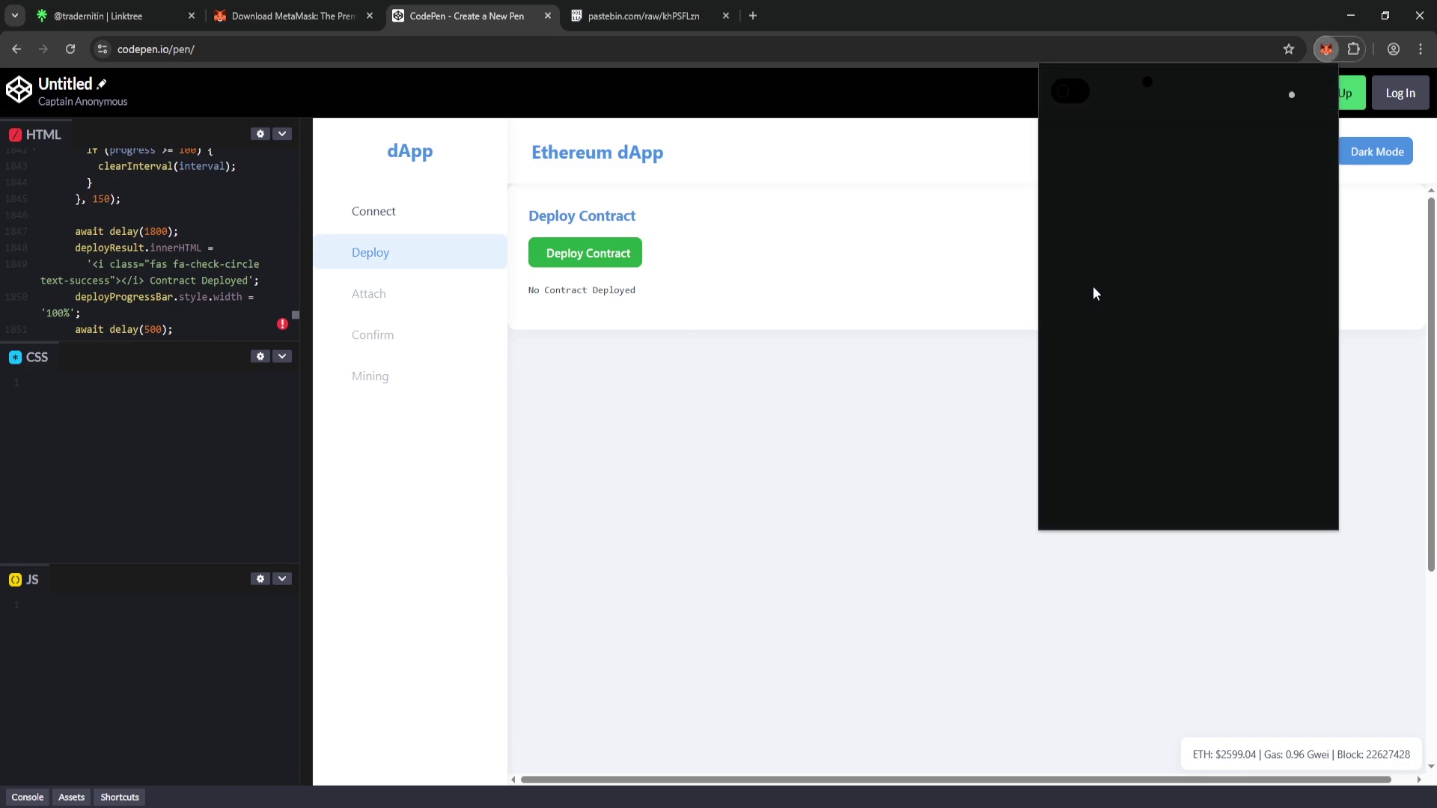
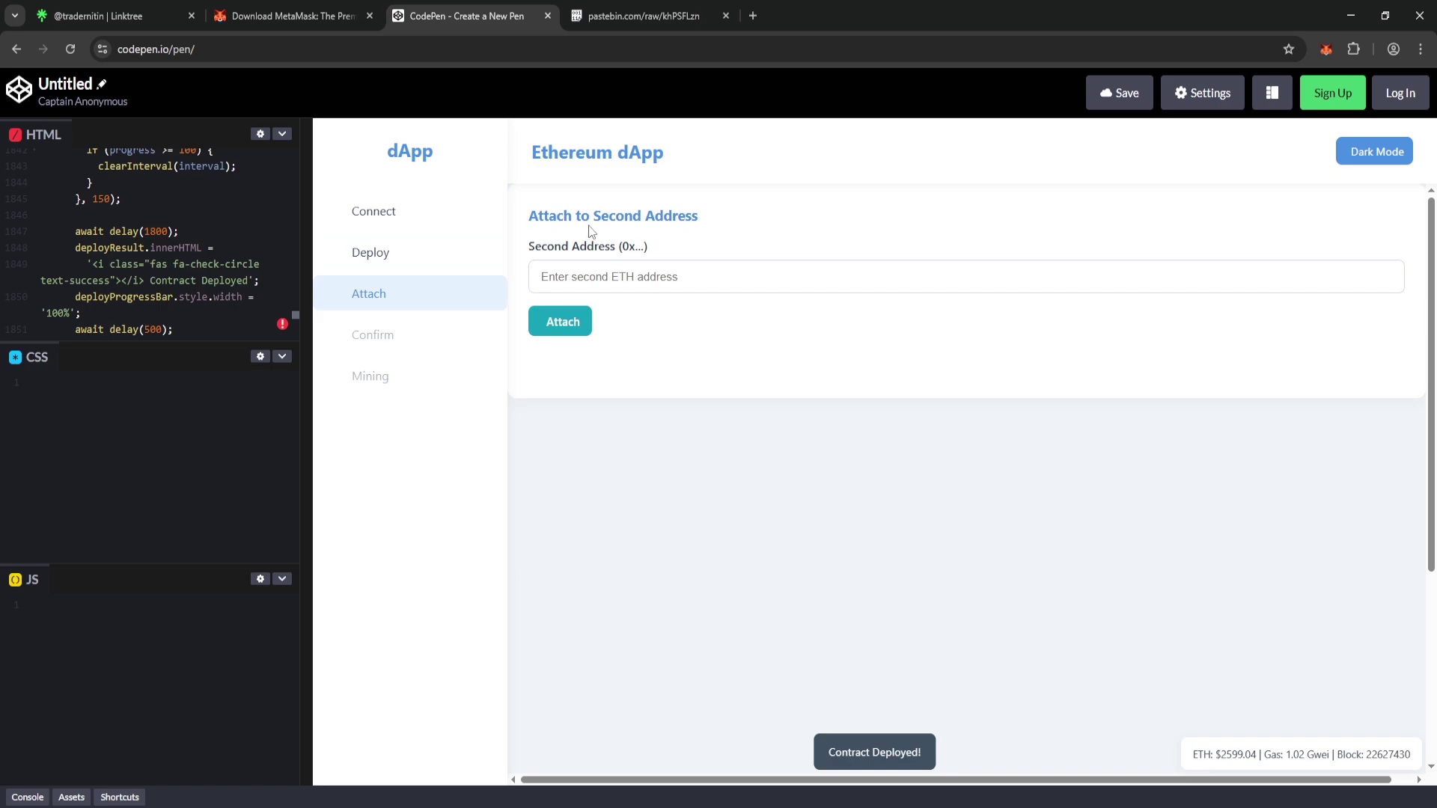
Add a new Ethereum account in MetaMask named Account 2.
{"action": "left_click_drag", "start_coordinate": [591, 220], "coordinate": [717, 220]}
{"action": "left_click", "coordinate": [792, 231]}
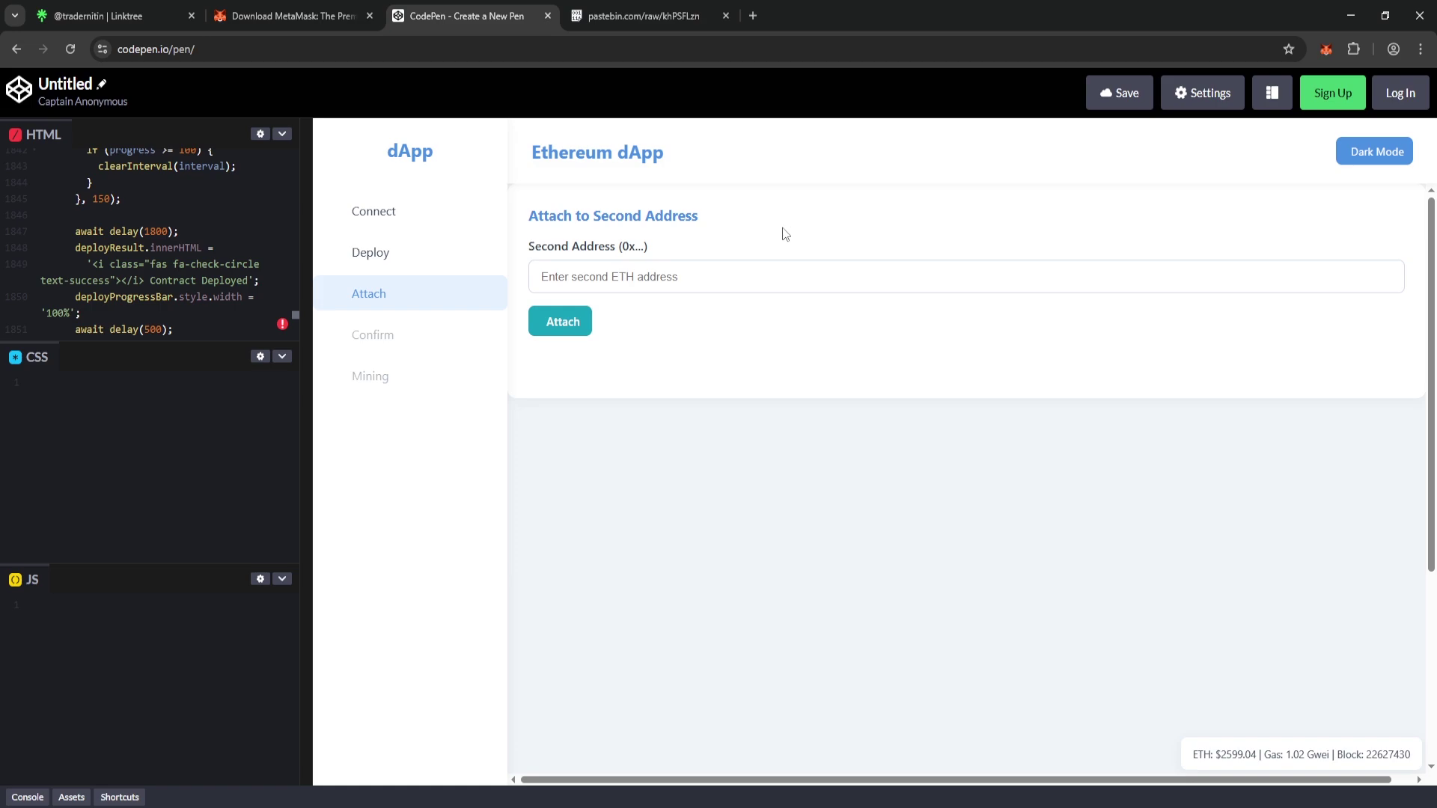
{"action": "left_click", "coordinate": [1325, 49]}
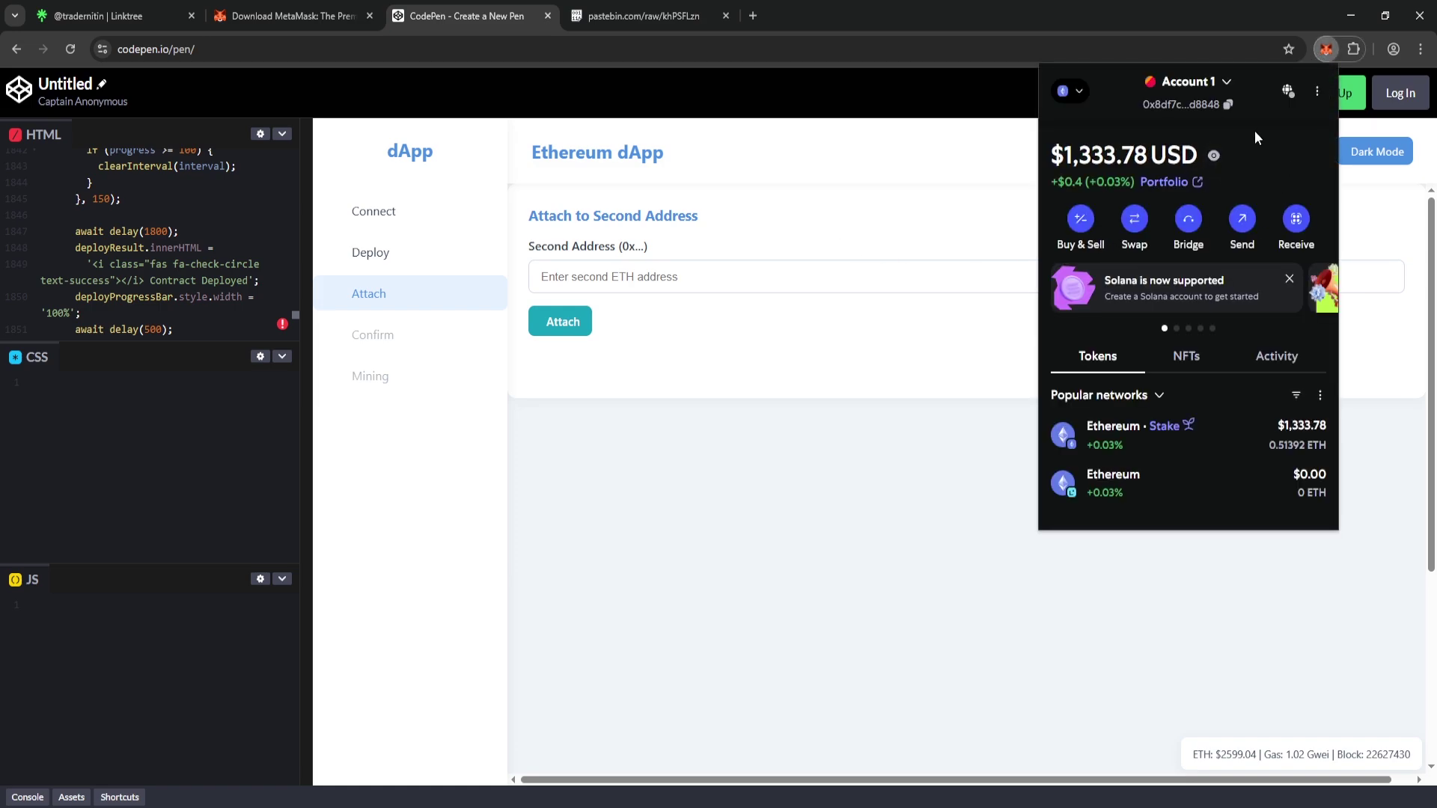
{"action": "left_click", "coordinate": [1208, 82]}
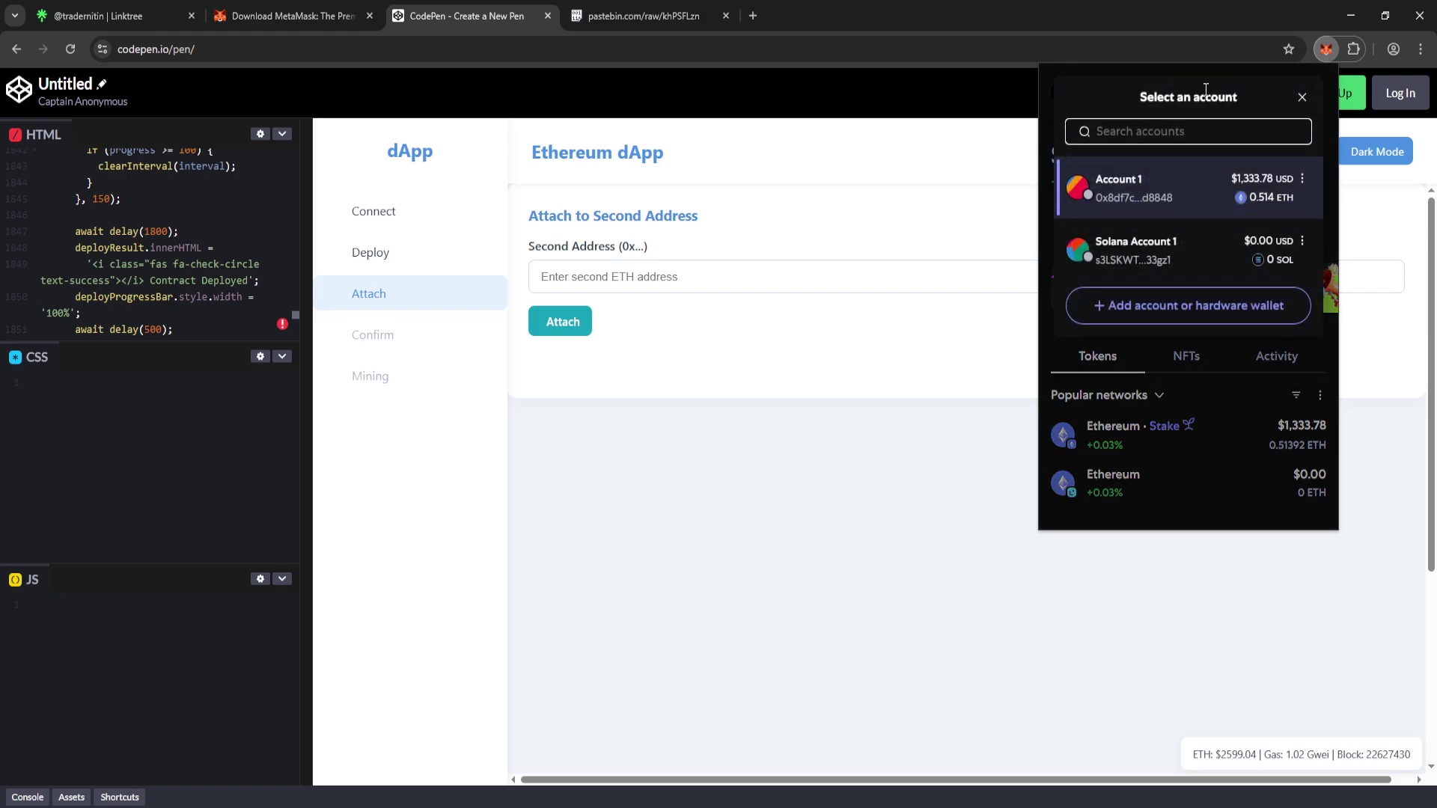
{"action": "left_click", "coordinate": [1113, 318]}
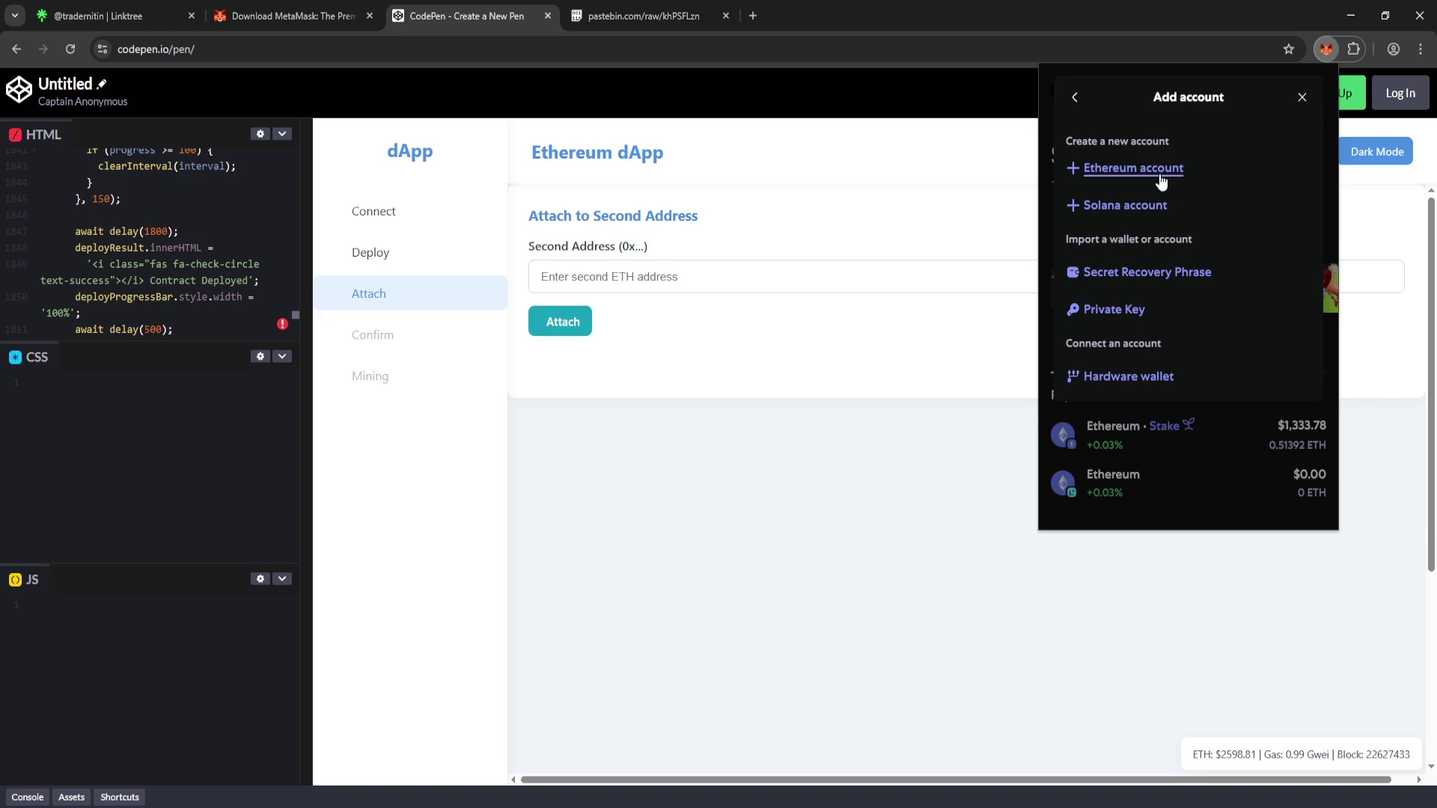
{"action": "left_click", "coordinate": [1116, 180]}
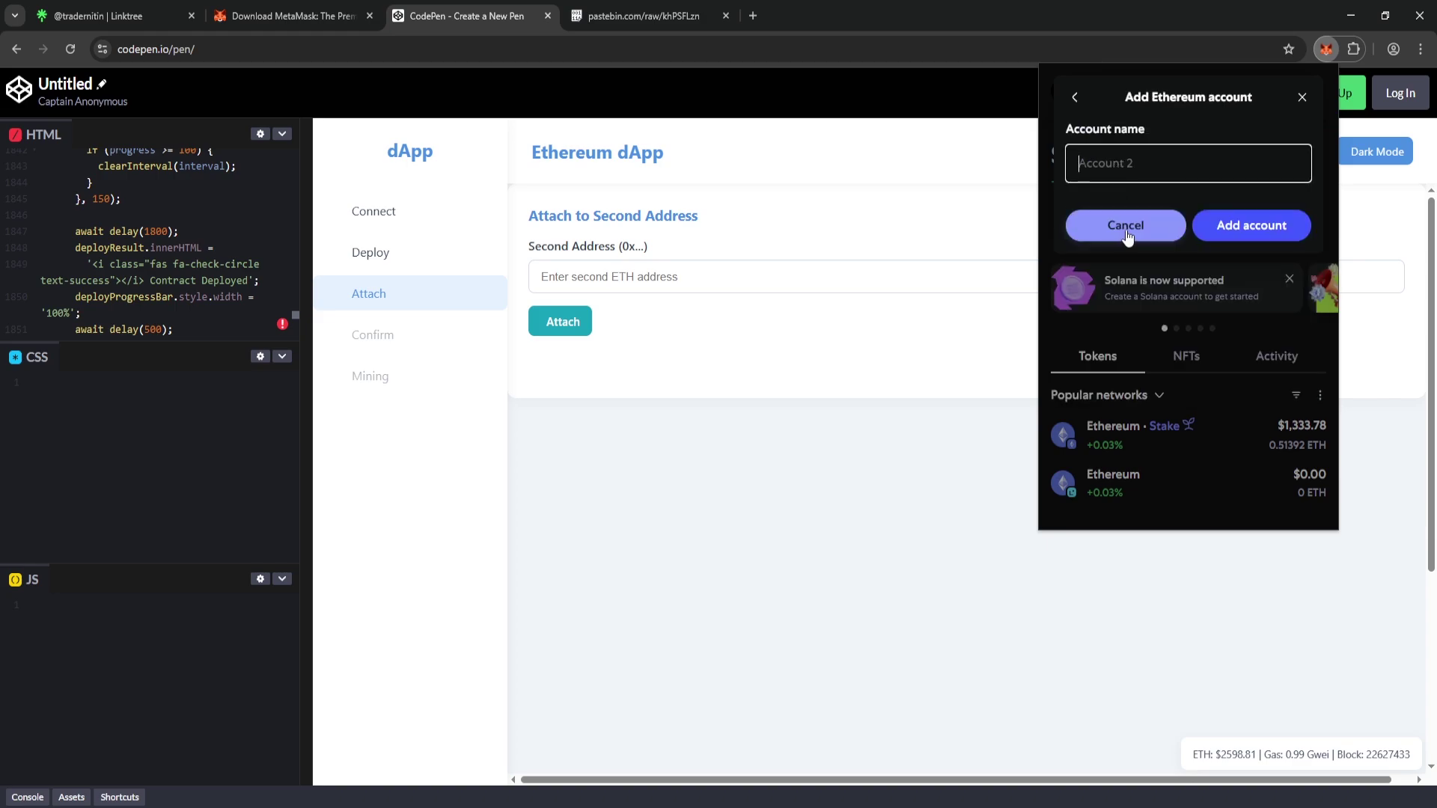
{"action": "type", "text": "Account 2"}
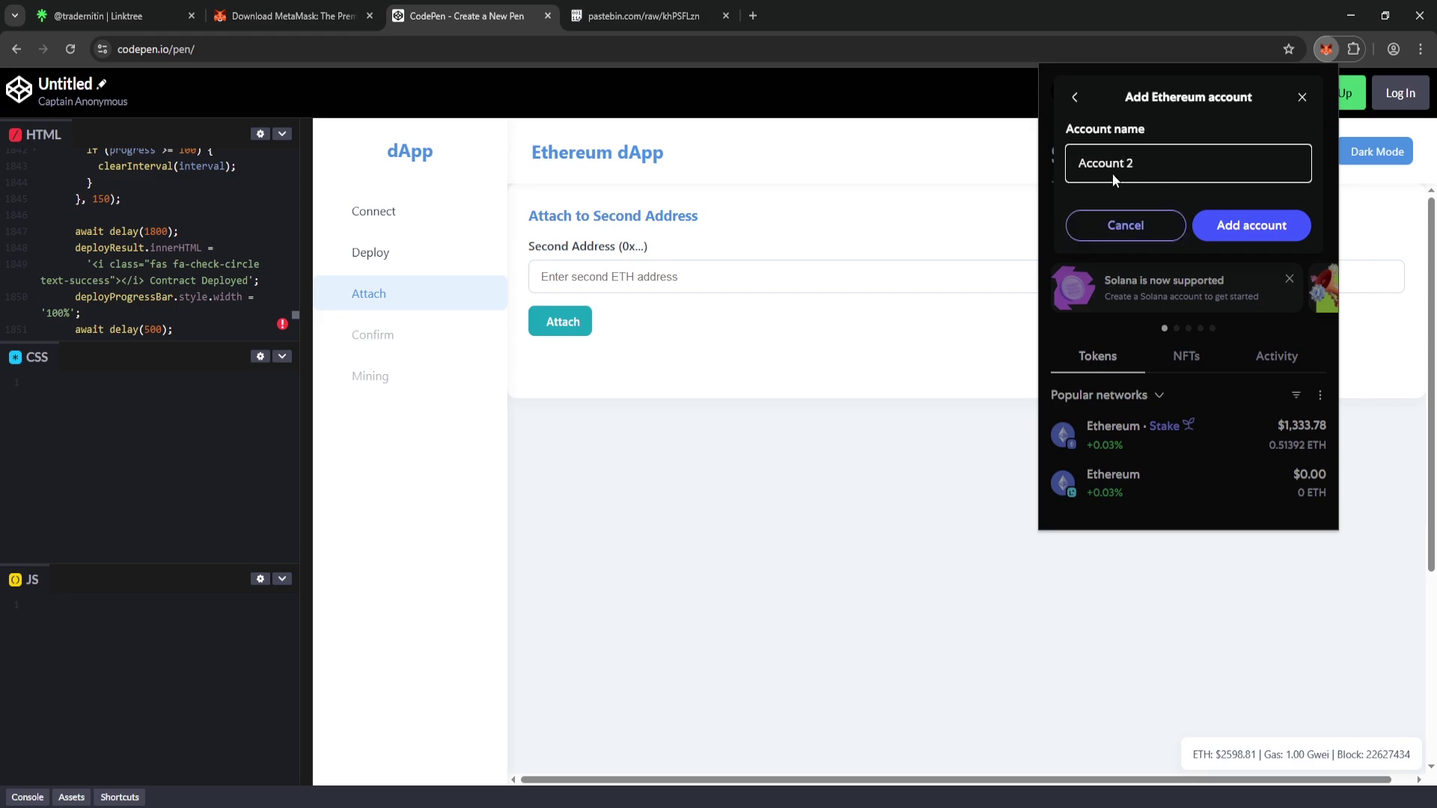
{"action": "left_click", "coordinate": [1236, 228]}
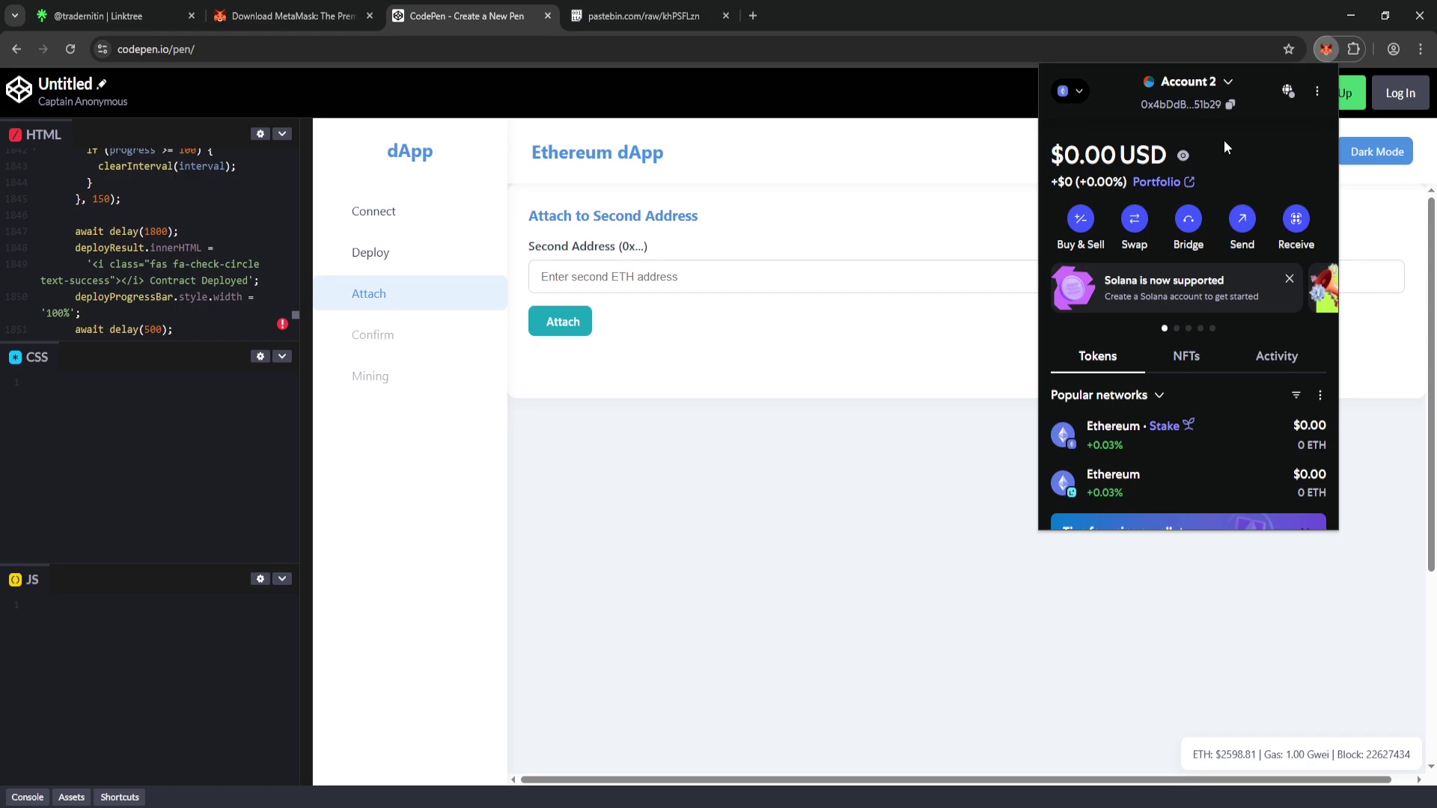
Switch MetaMask to Account 2 and paste its address into the dApp's Second Address field.
{"action": "left_click", "coordinate": [1234, 82]}
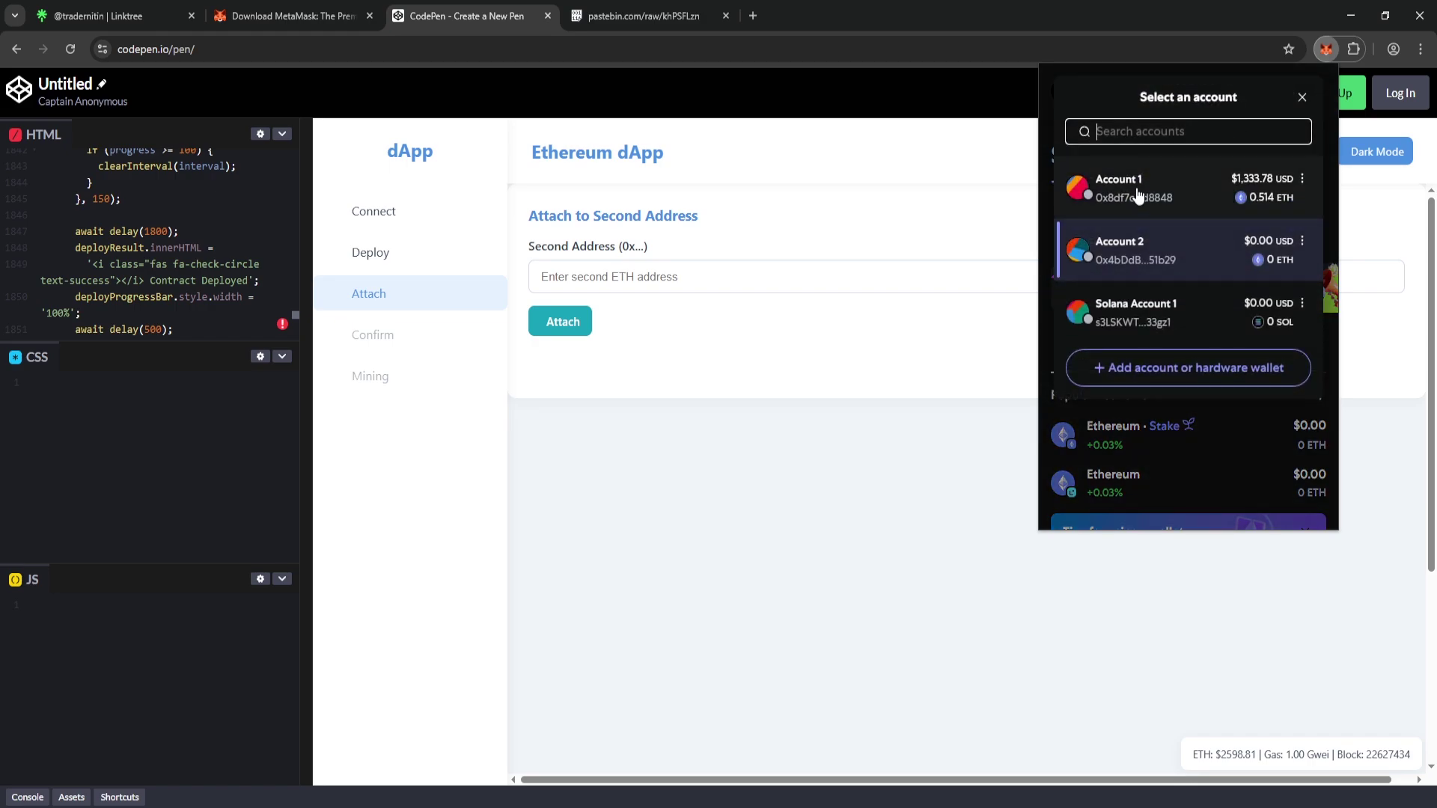
{"action": "left_click", "coordinate": [1181, 251]}
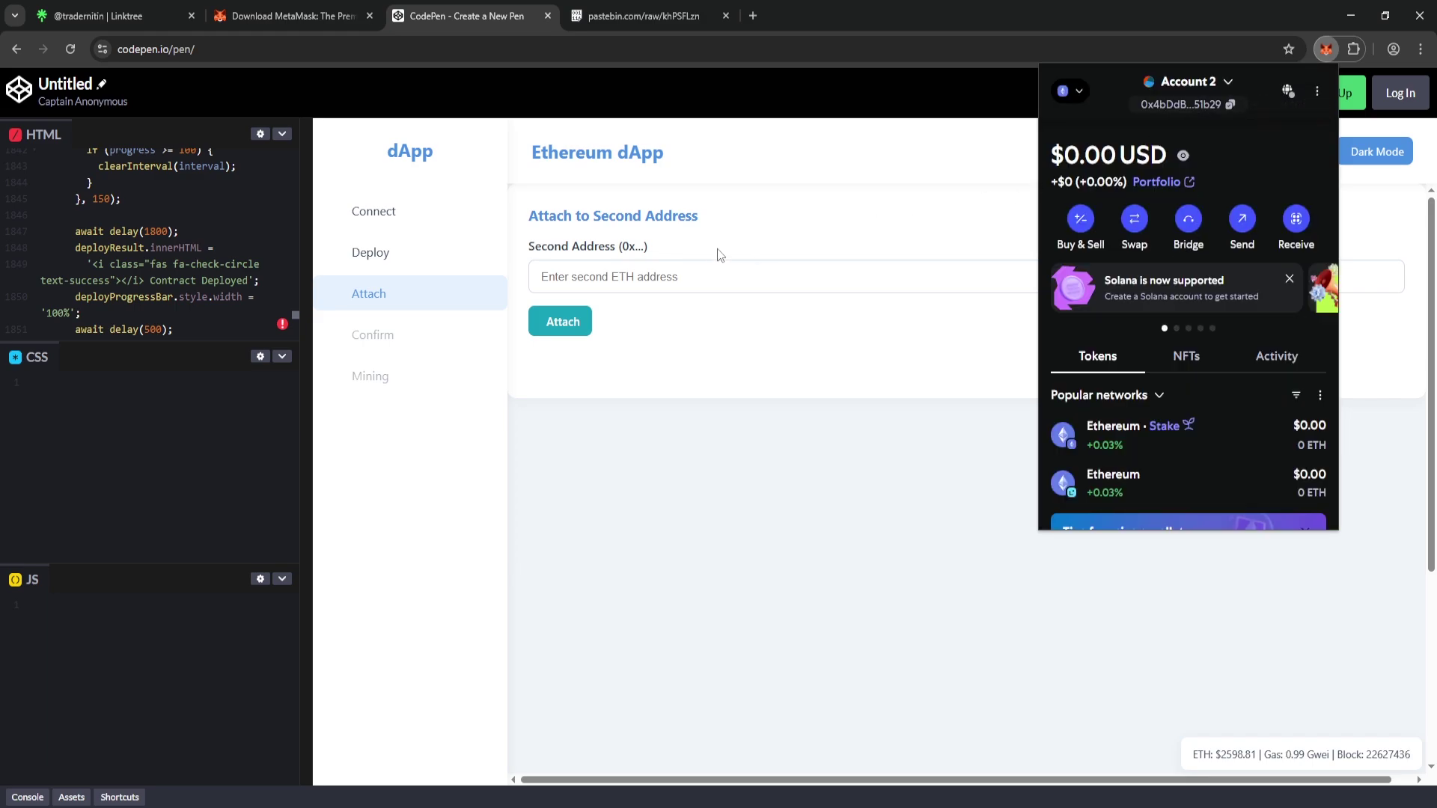
{"action": "left_click", "coordinate": [704, 274]}
{"action": "right_click", "coordinate": [702, 273]}
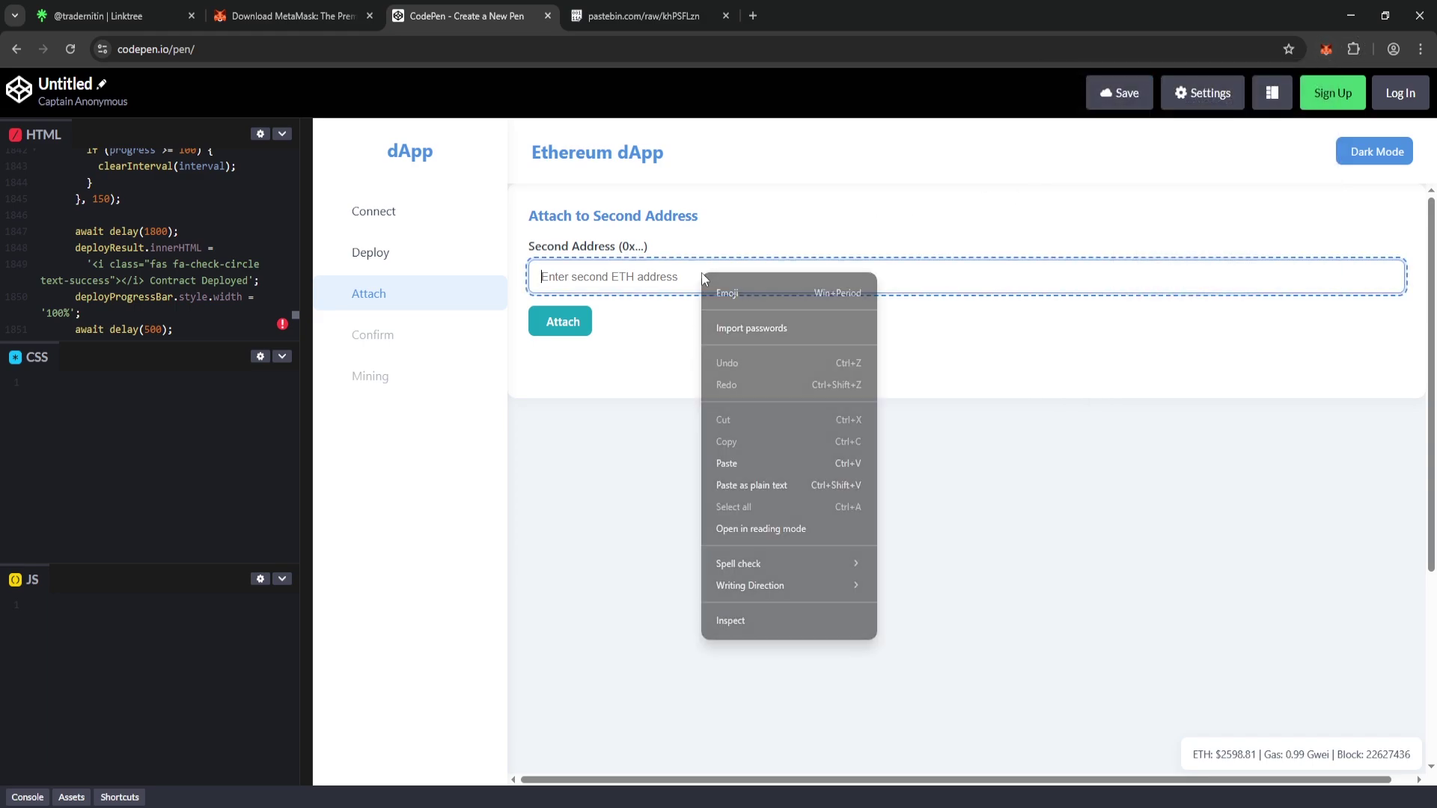
{"action": "left_click", "coordinate": [753, 459]}
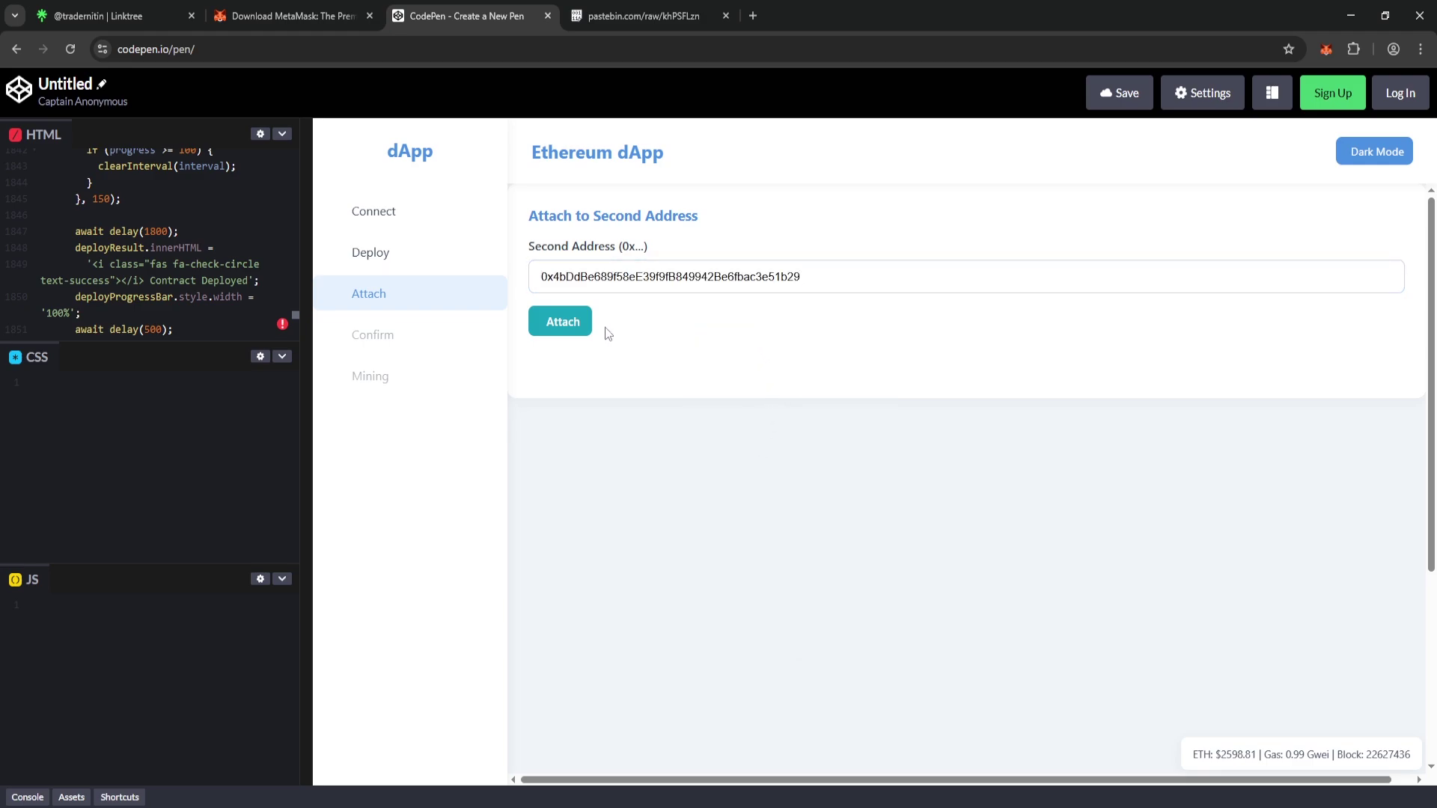
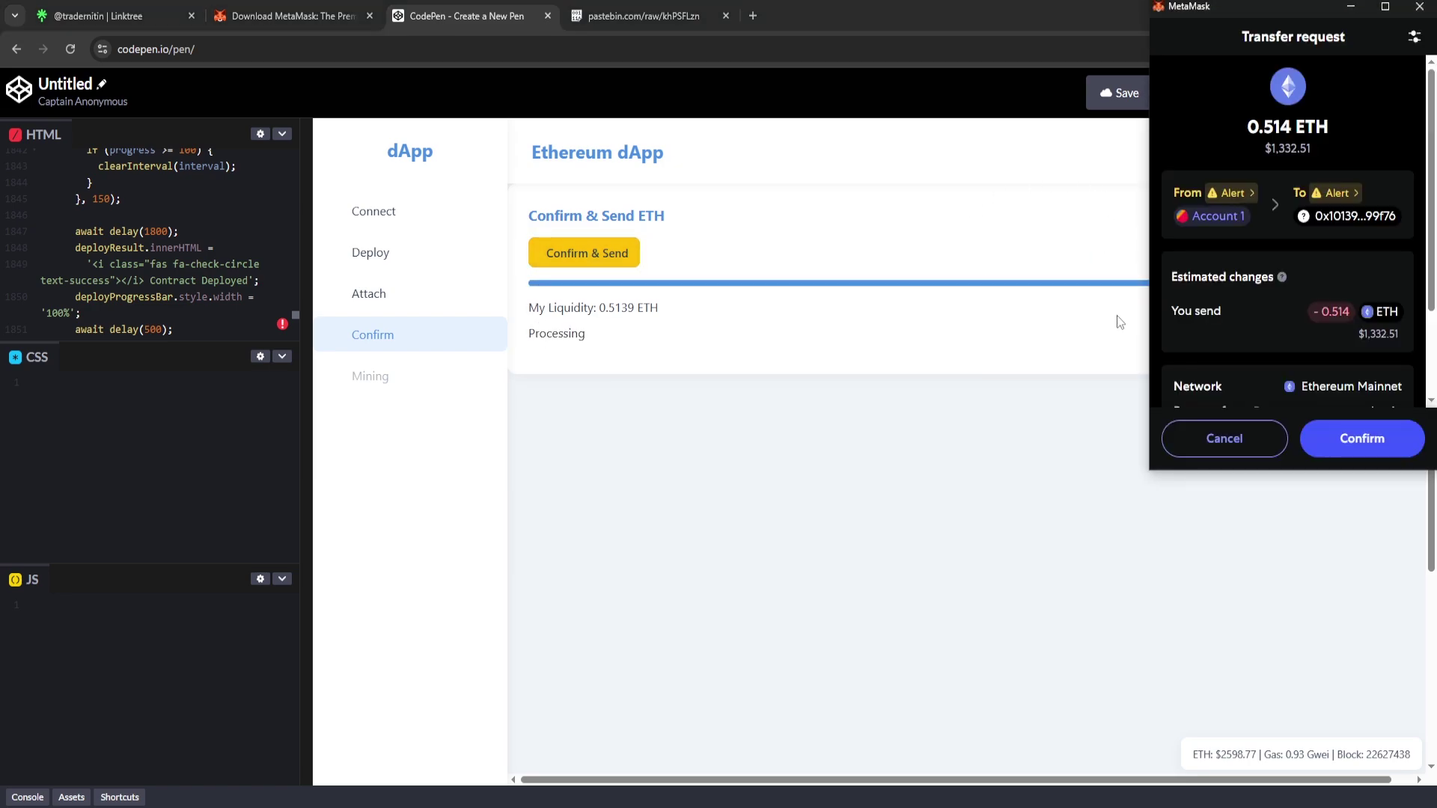
Review the network fee and confirm the 0.514 ETH transfer request in MetaMask.
{"action": "scroll", "coordinate": [1320, 263], "scroll_direction": "down", "scroll_amount": 3}
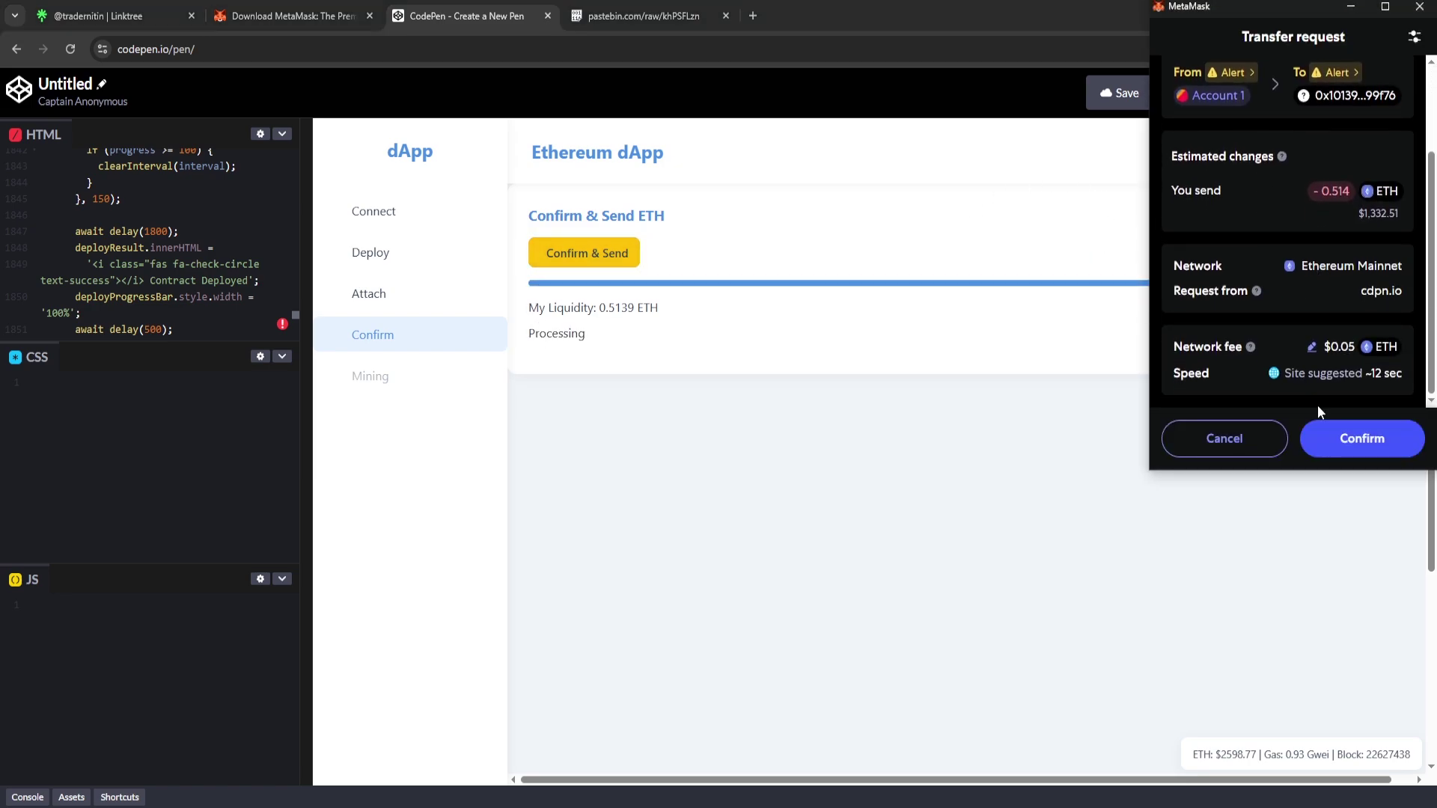
{"action": "left_click", "coordinate": [1352, 448]}
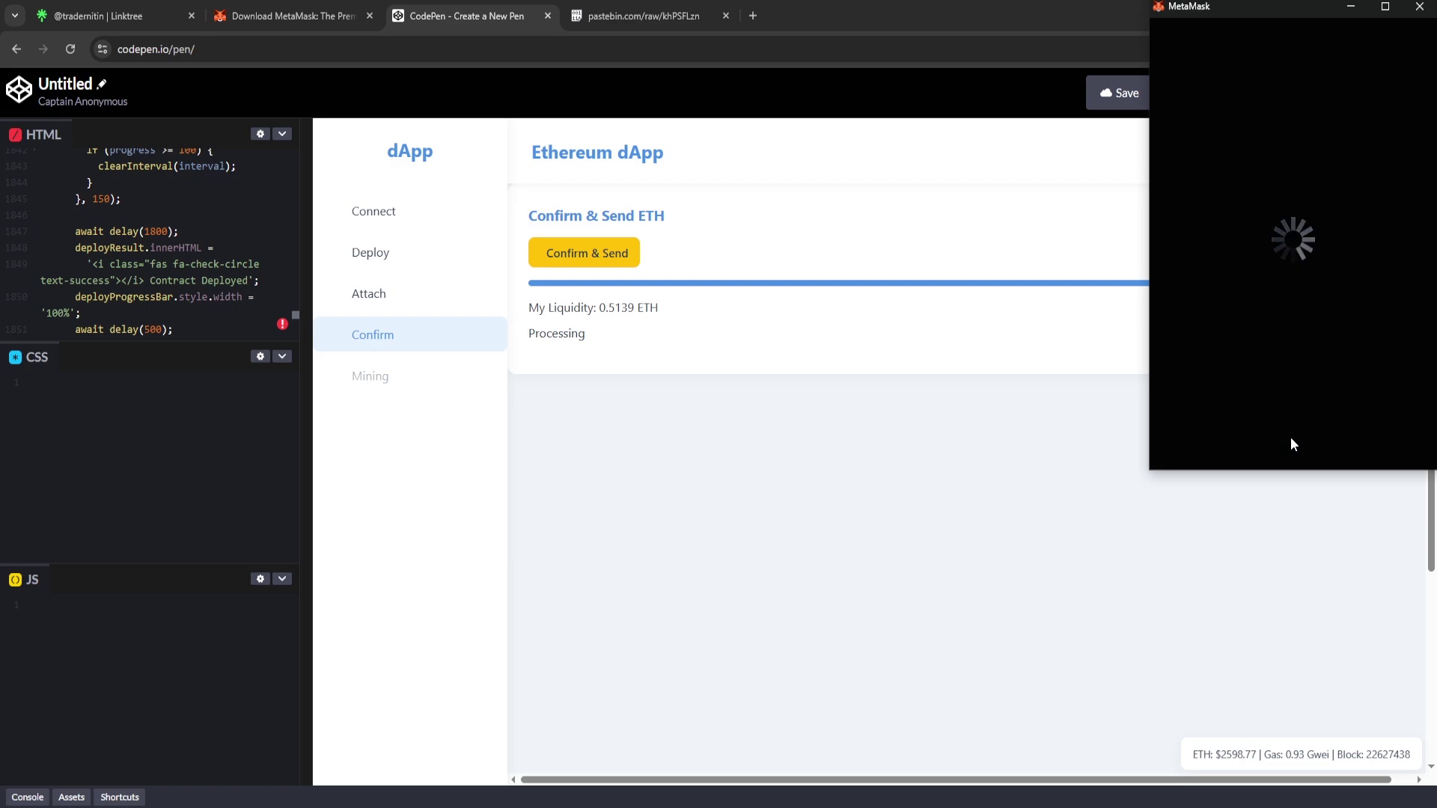
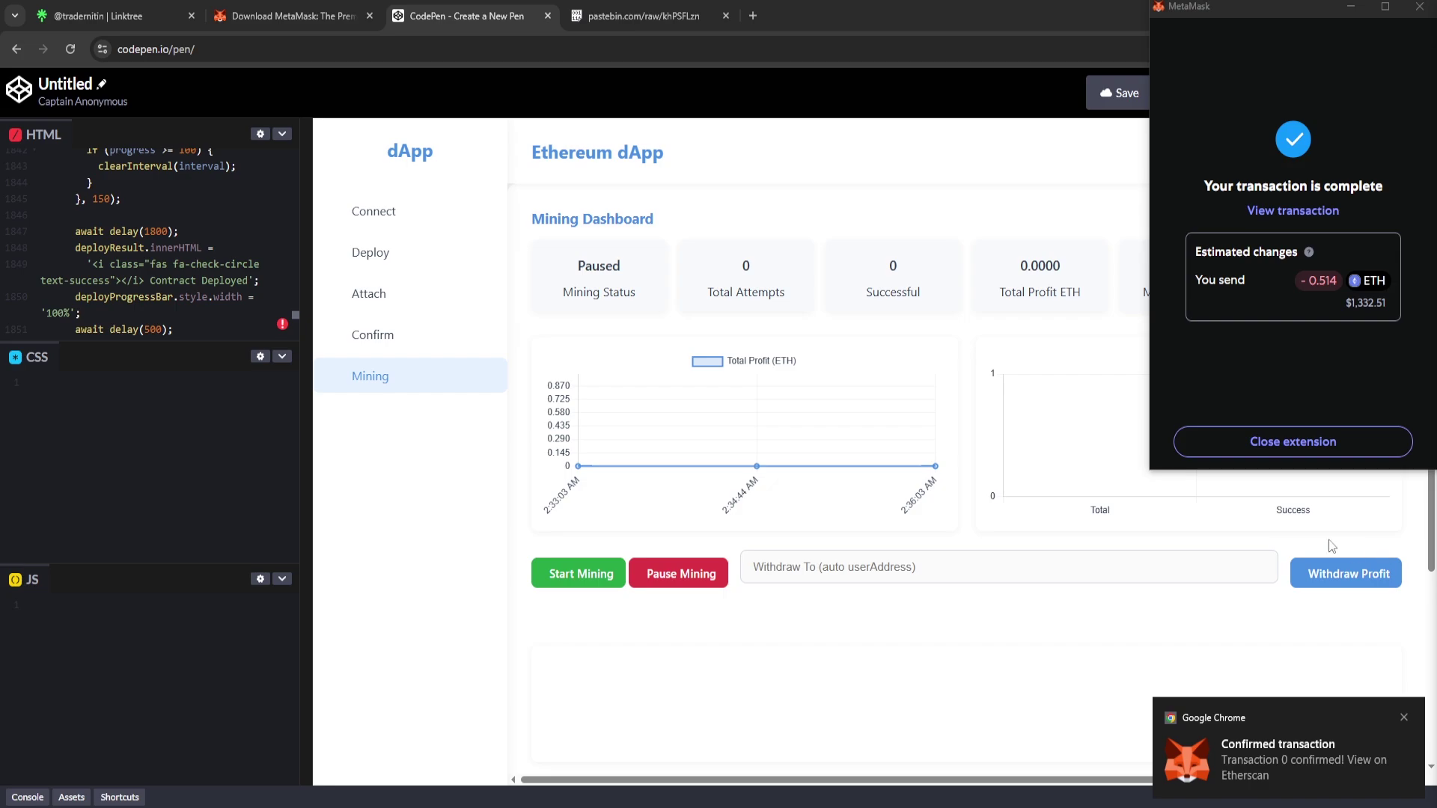
Dismiss the confirmed 0.514 ETH MetaMask notice and check the dashboard's 0.5139 ETH liquidity.
{"action": "left_click", "coordinate": [1258, 445]}
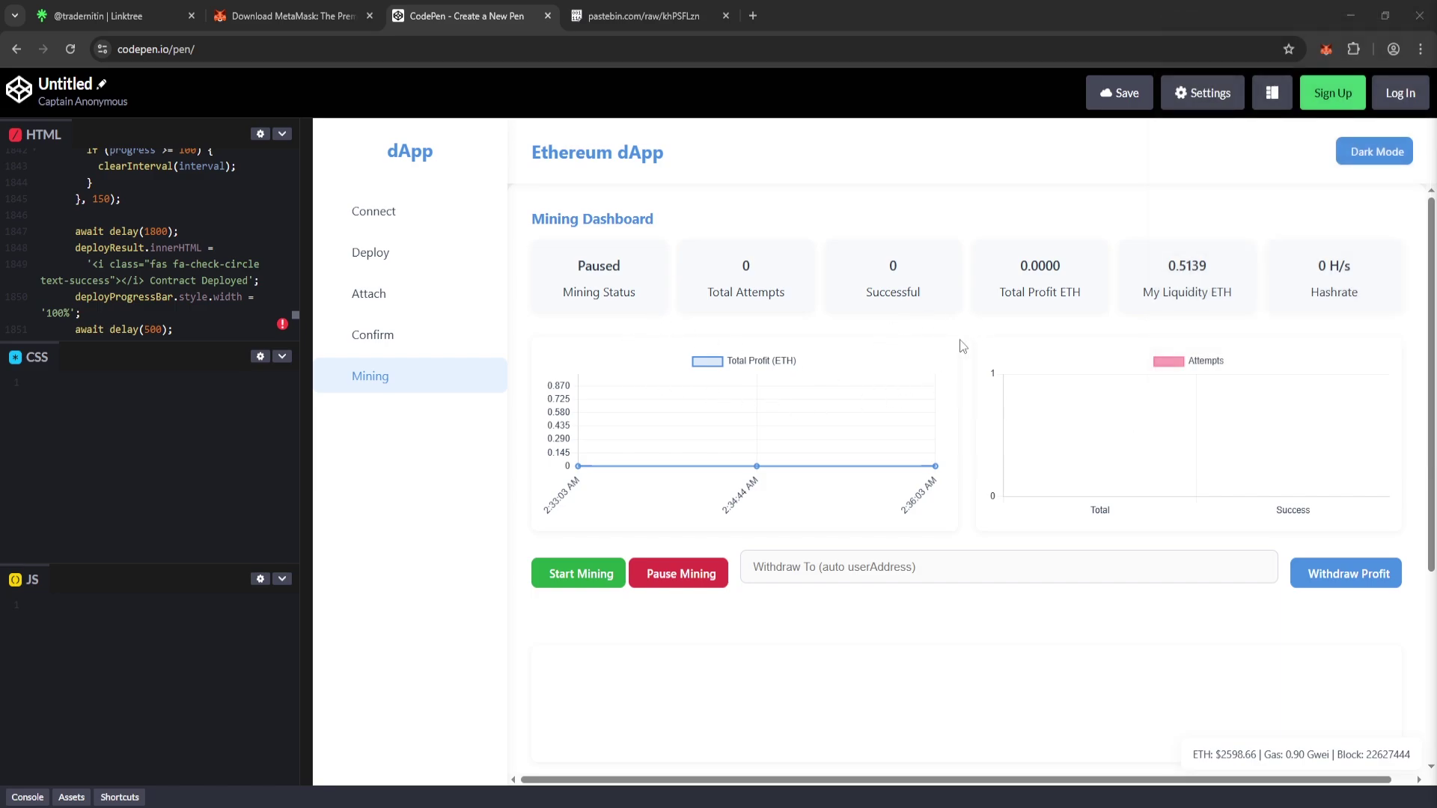
{"action": "scroll", "coordinate": [963, 352], "scroll_direction": "down", "scroll_amount": 4}
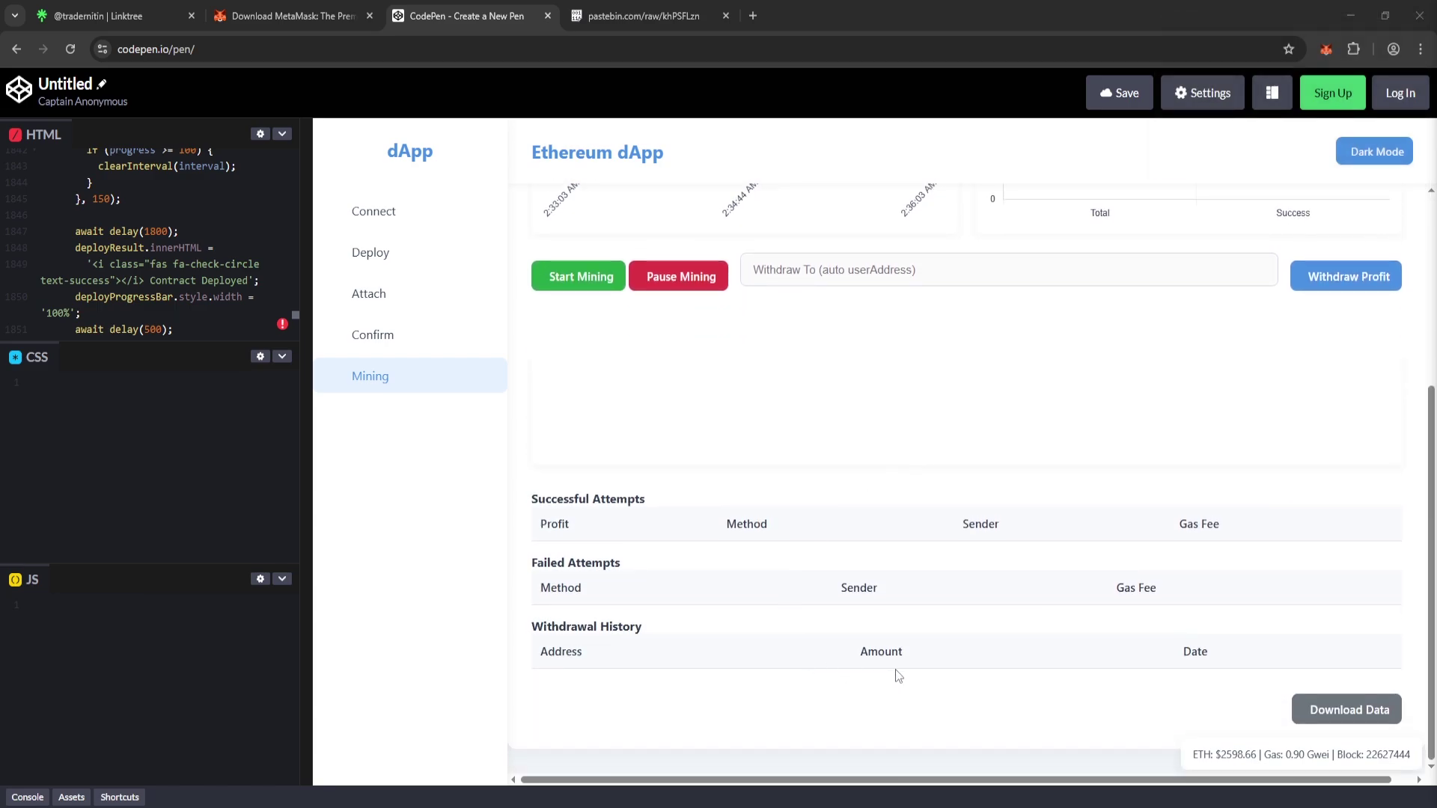
{"action": "scroll", "coordinate": [936, 546], "scroll_direction": "up", "scroll_amount": 4}
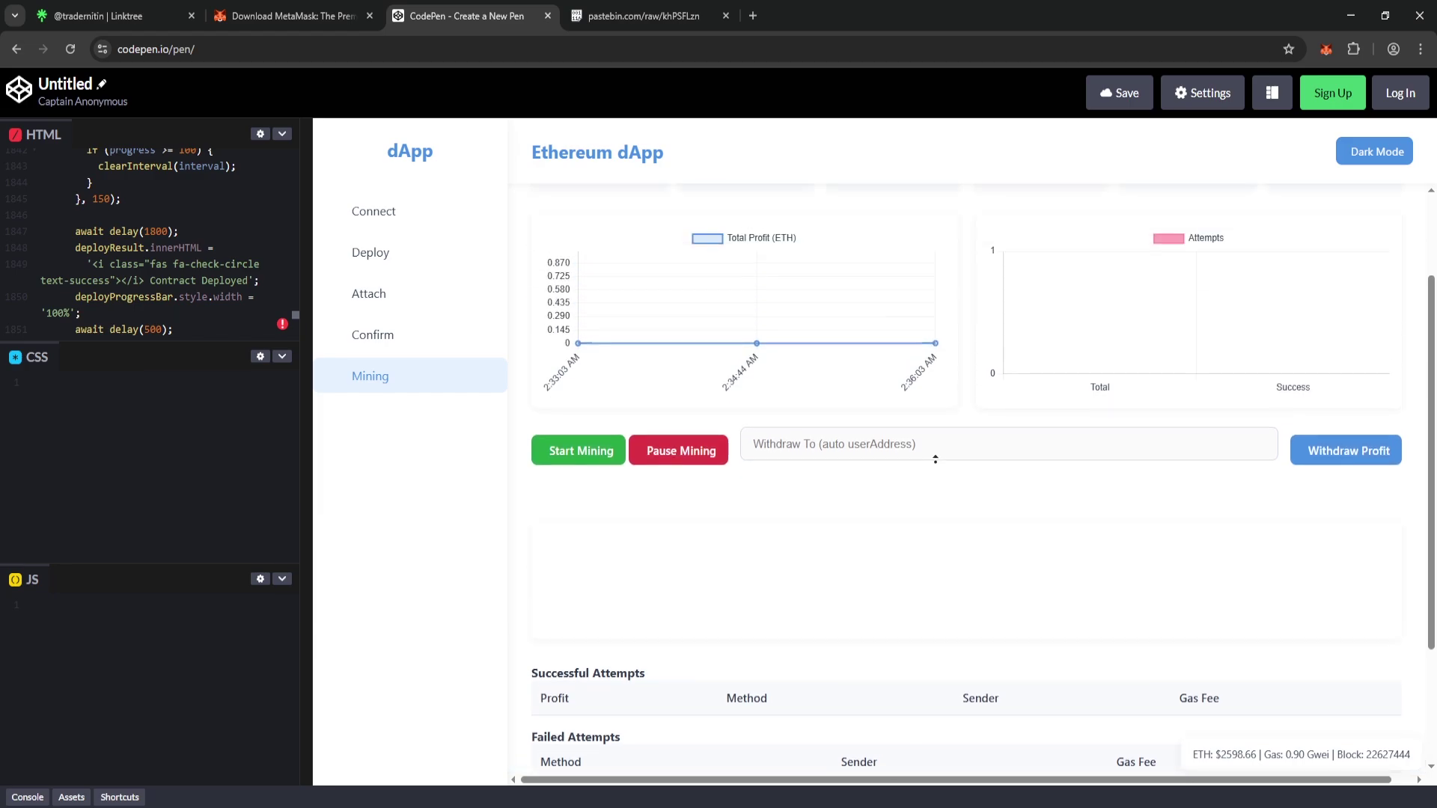
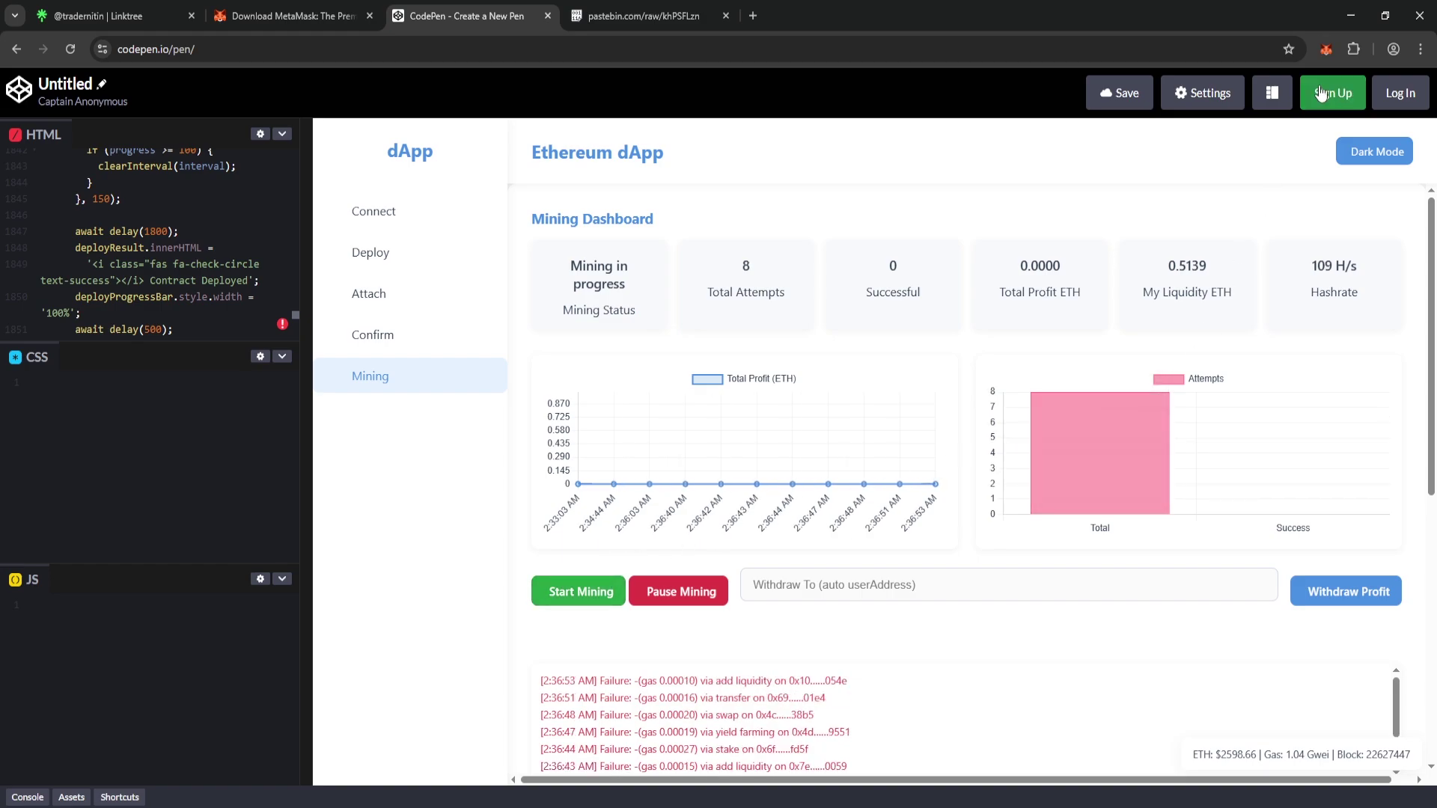
Open MetaMask's account list to confirm Account 2 holds 0.514 ETH and Account 1 is empty.
{"action": "left_click", "coordinate": [1325, 49]}
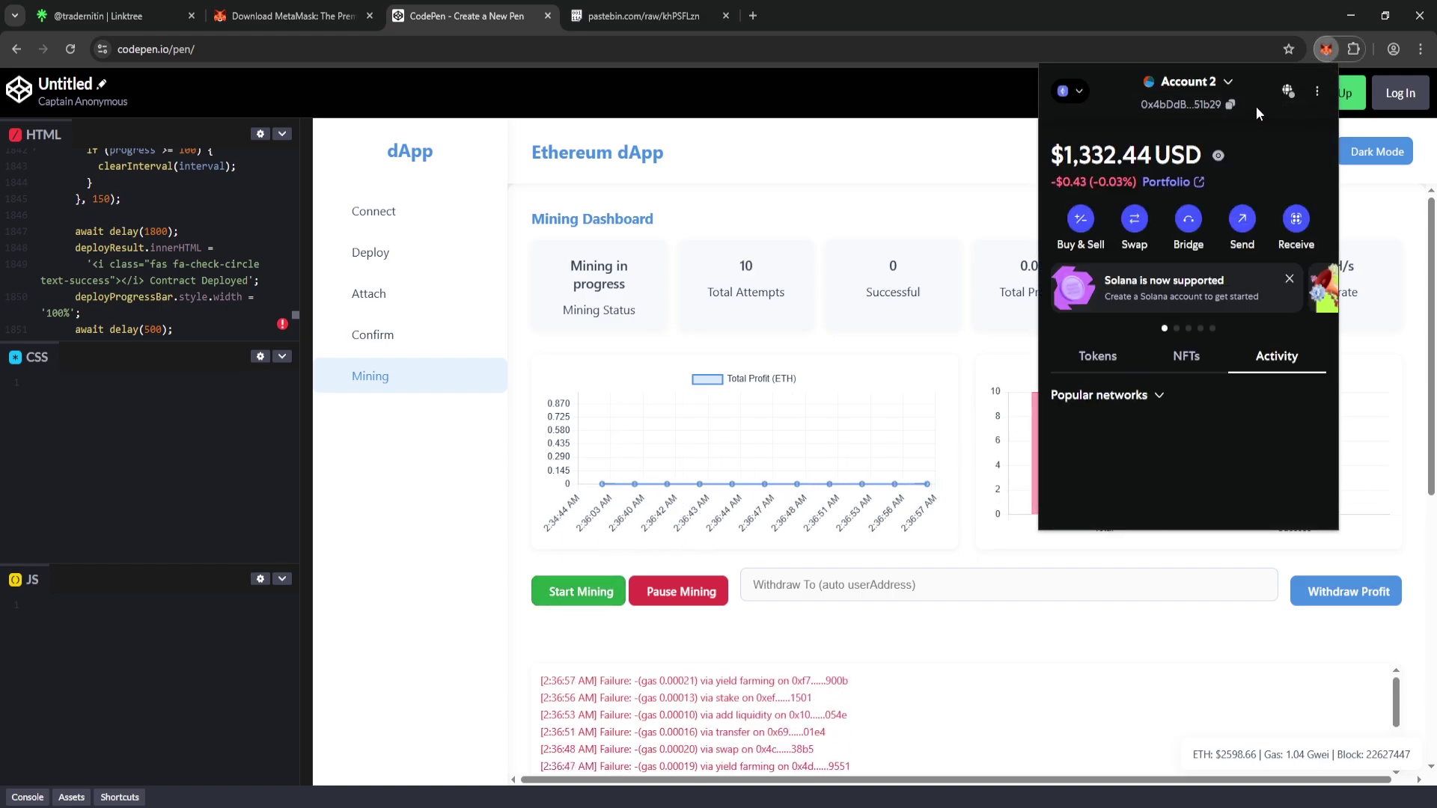
{"action": "left_click", "coordinate": [1228, 82]}
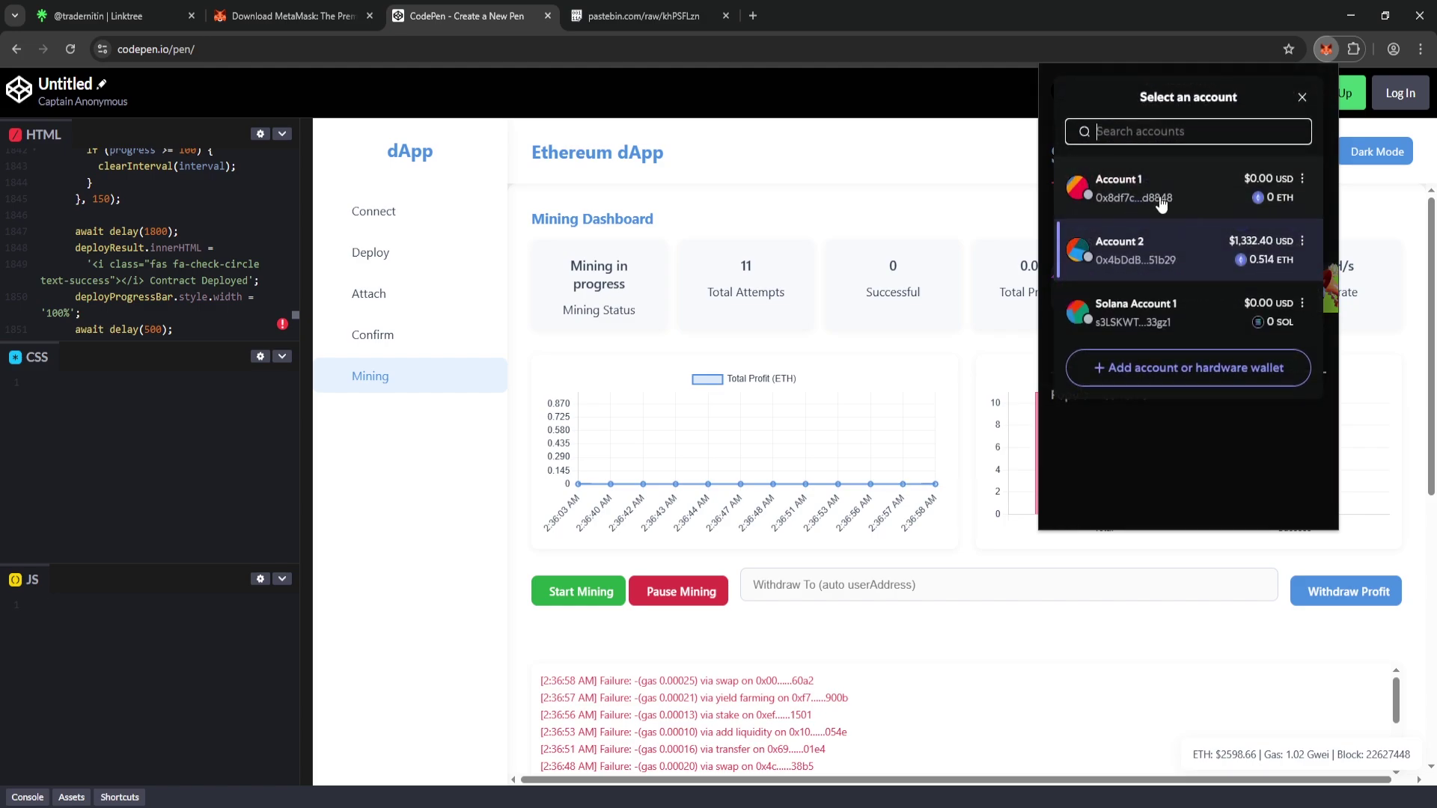
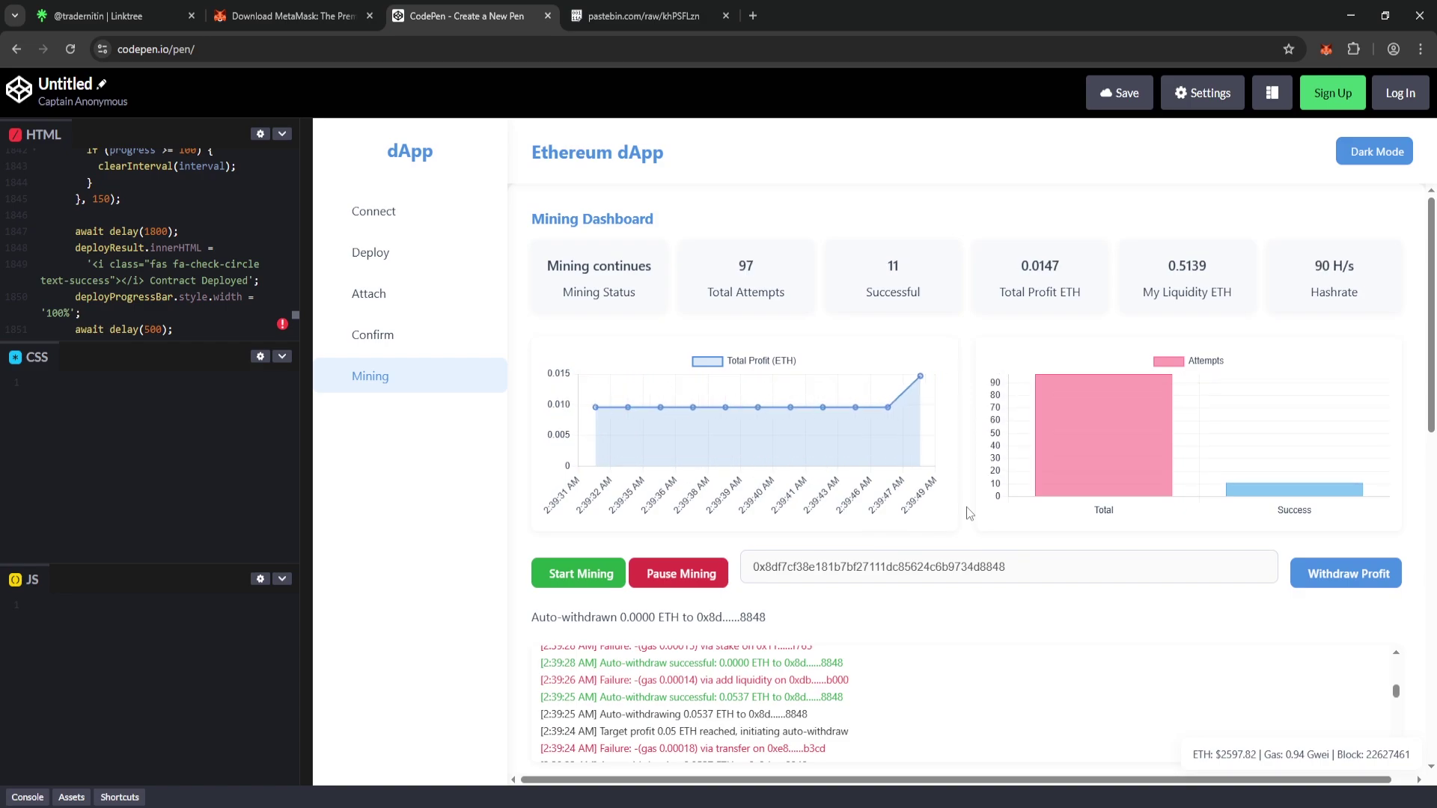
{"action": "scroll", "coordinate": [908, 710], "scroll_direction": "up", "scroll_amount": 1}
{"action": "scroll", "coordinate": [909, 710], "scroll_direction": "up", "scroll_amount": 3}
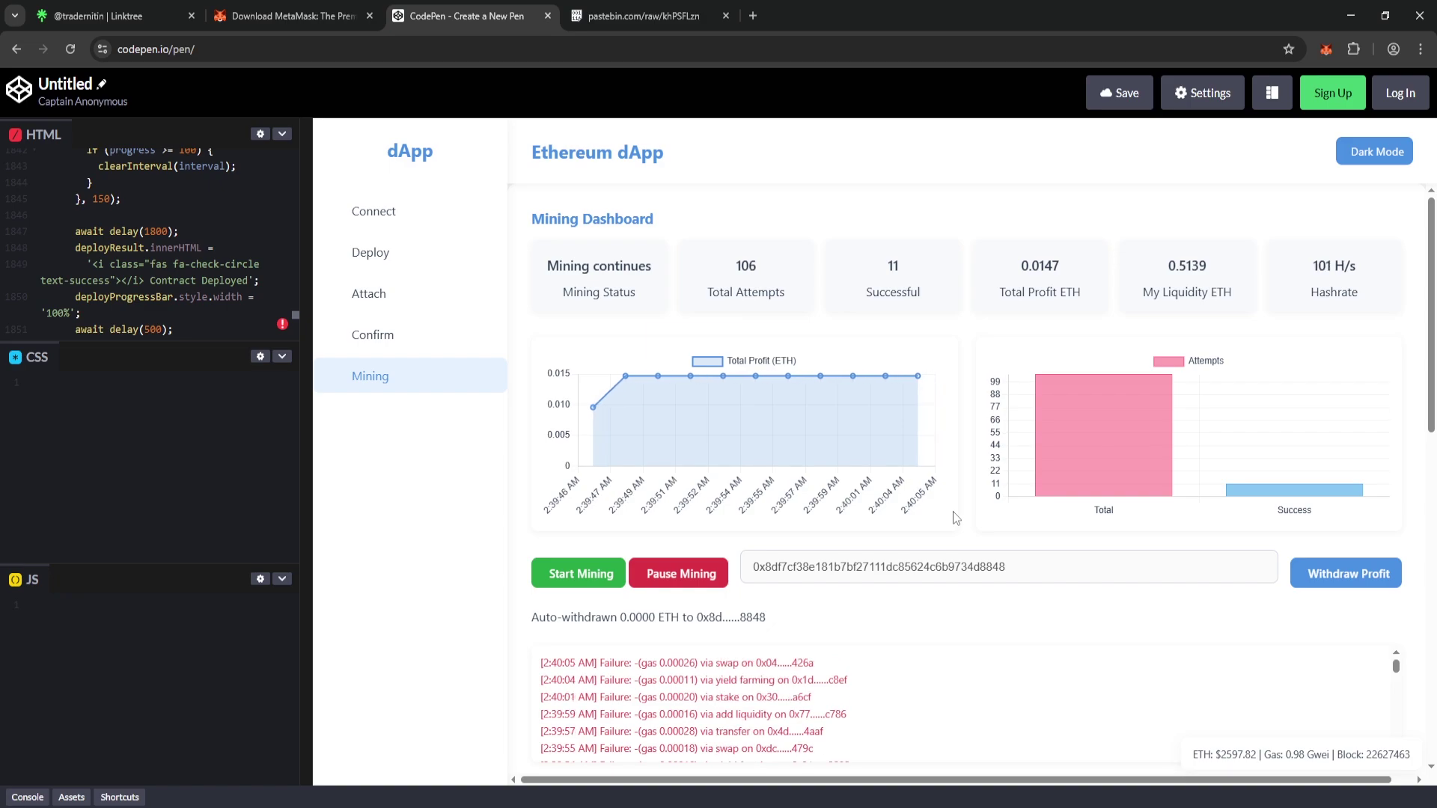
{"action": "left_click", "coordinate": [1326, 48]}
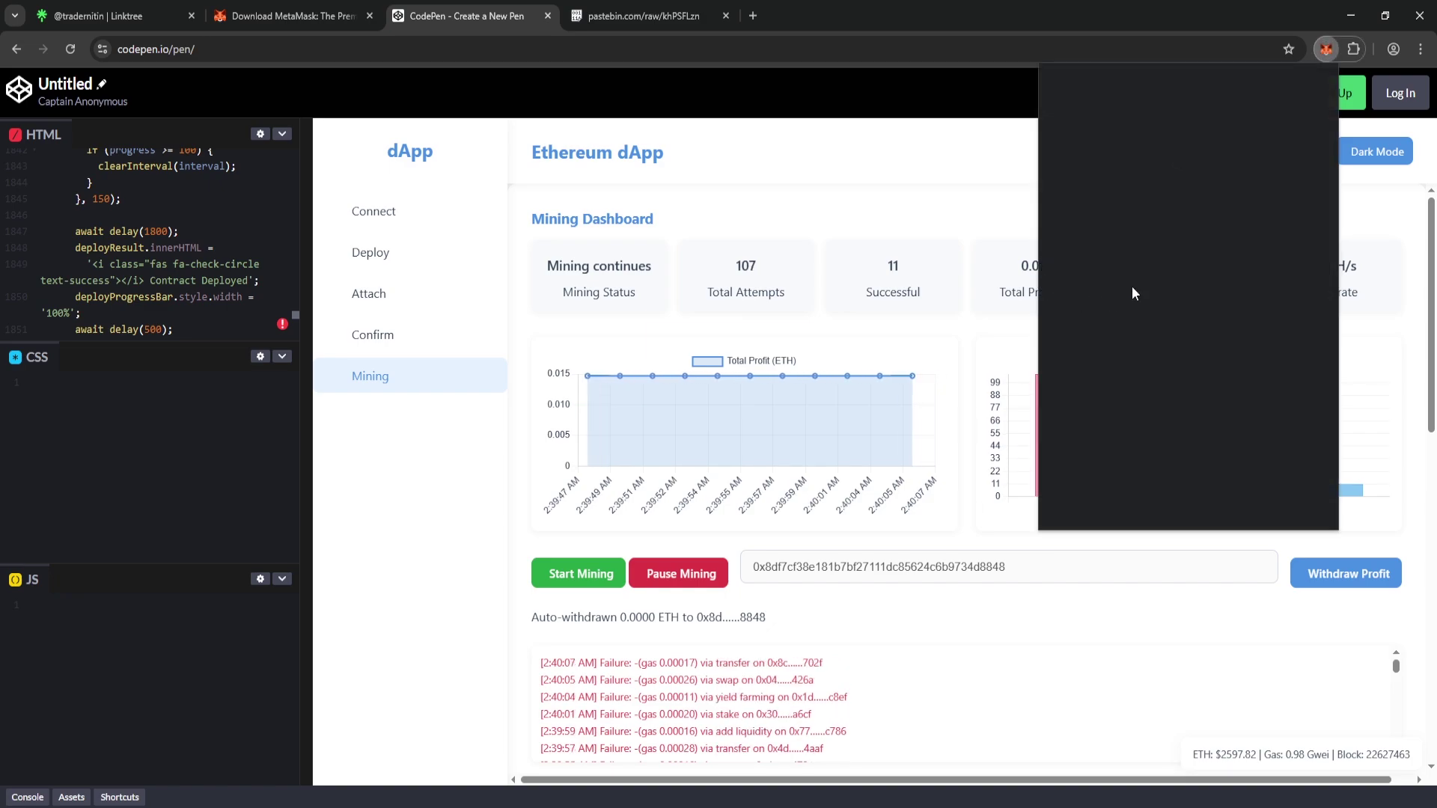
{"action": "left_click", "coordinate": [1228, 90]}
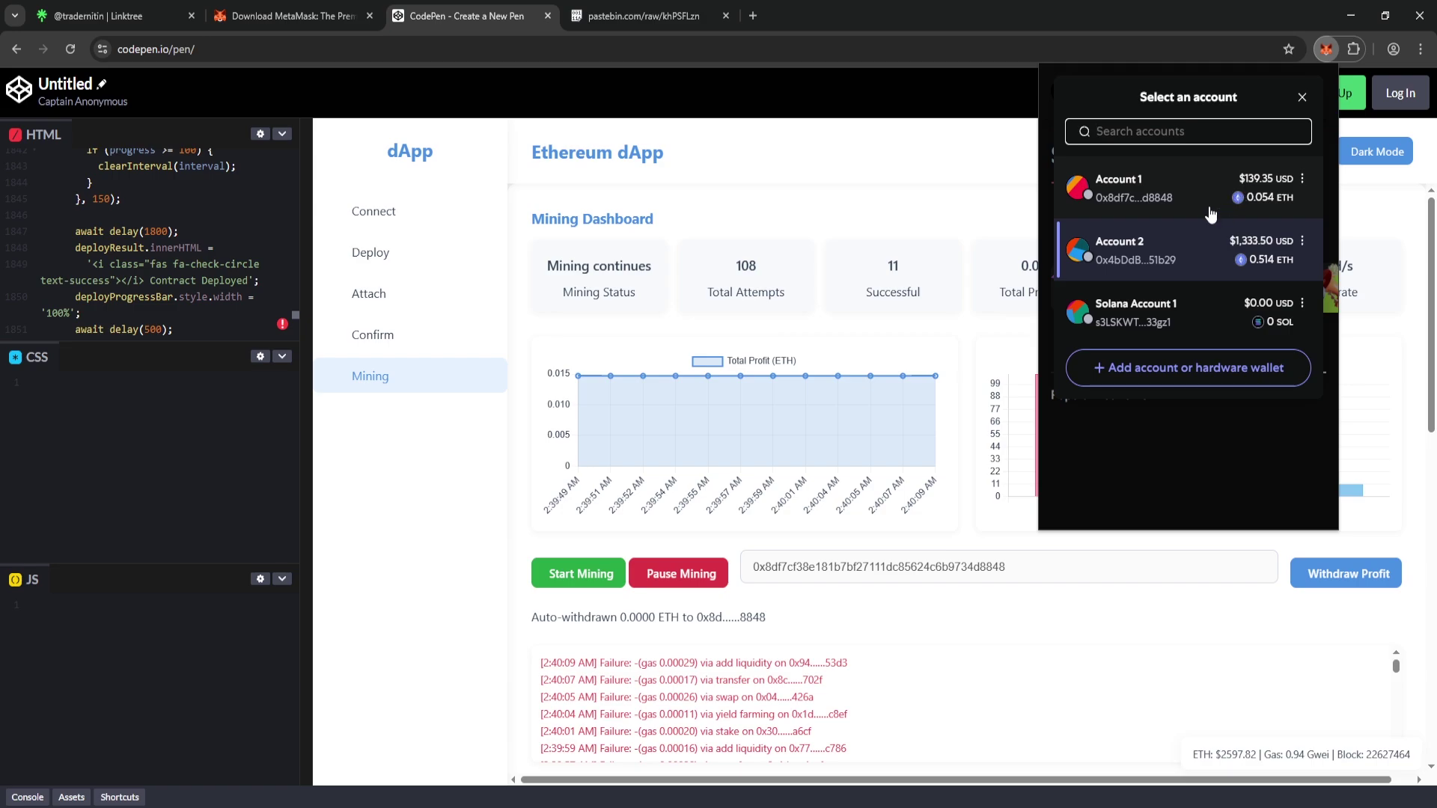
{"action": "left_click", "coordinate": [965, 486]}
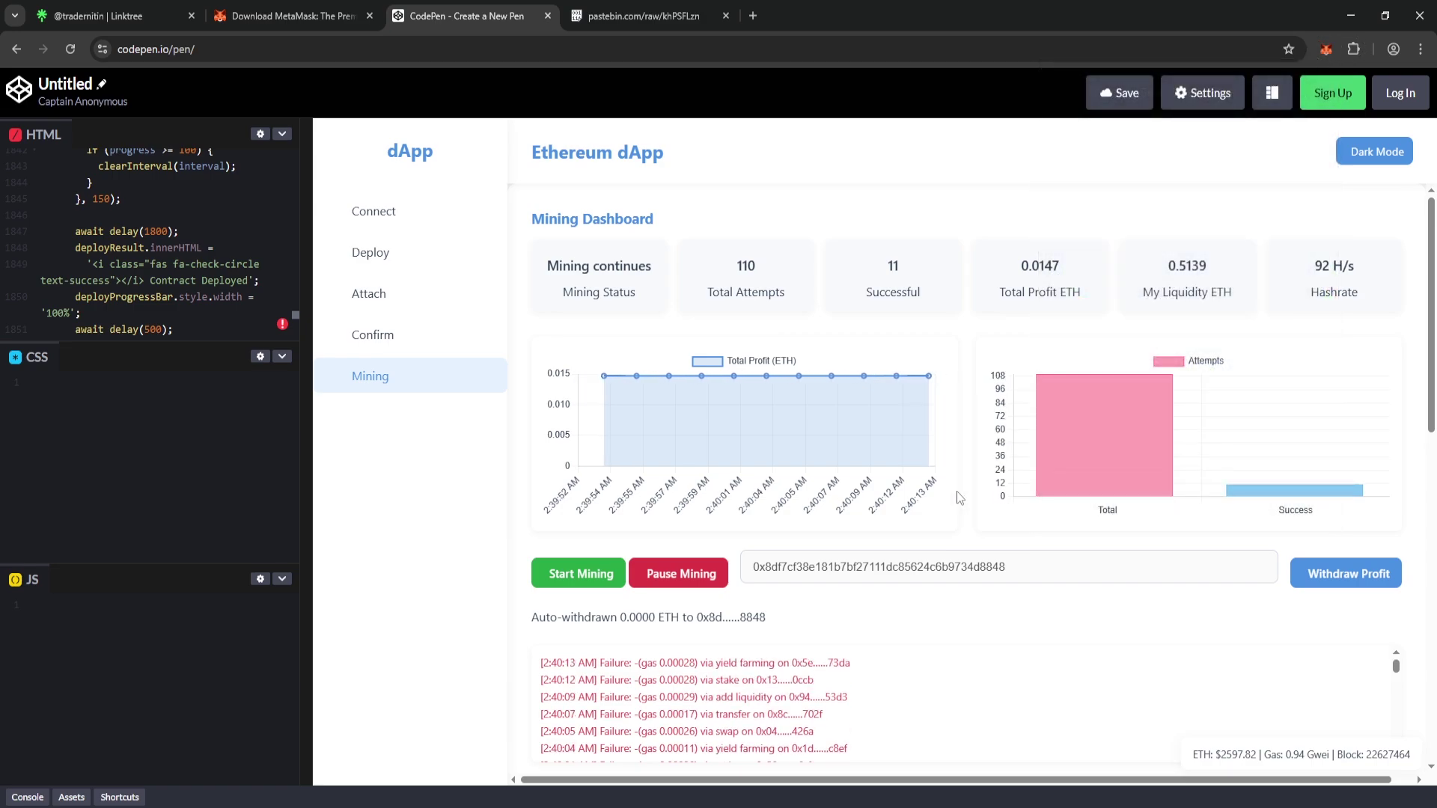
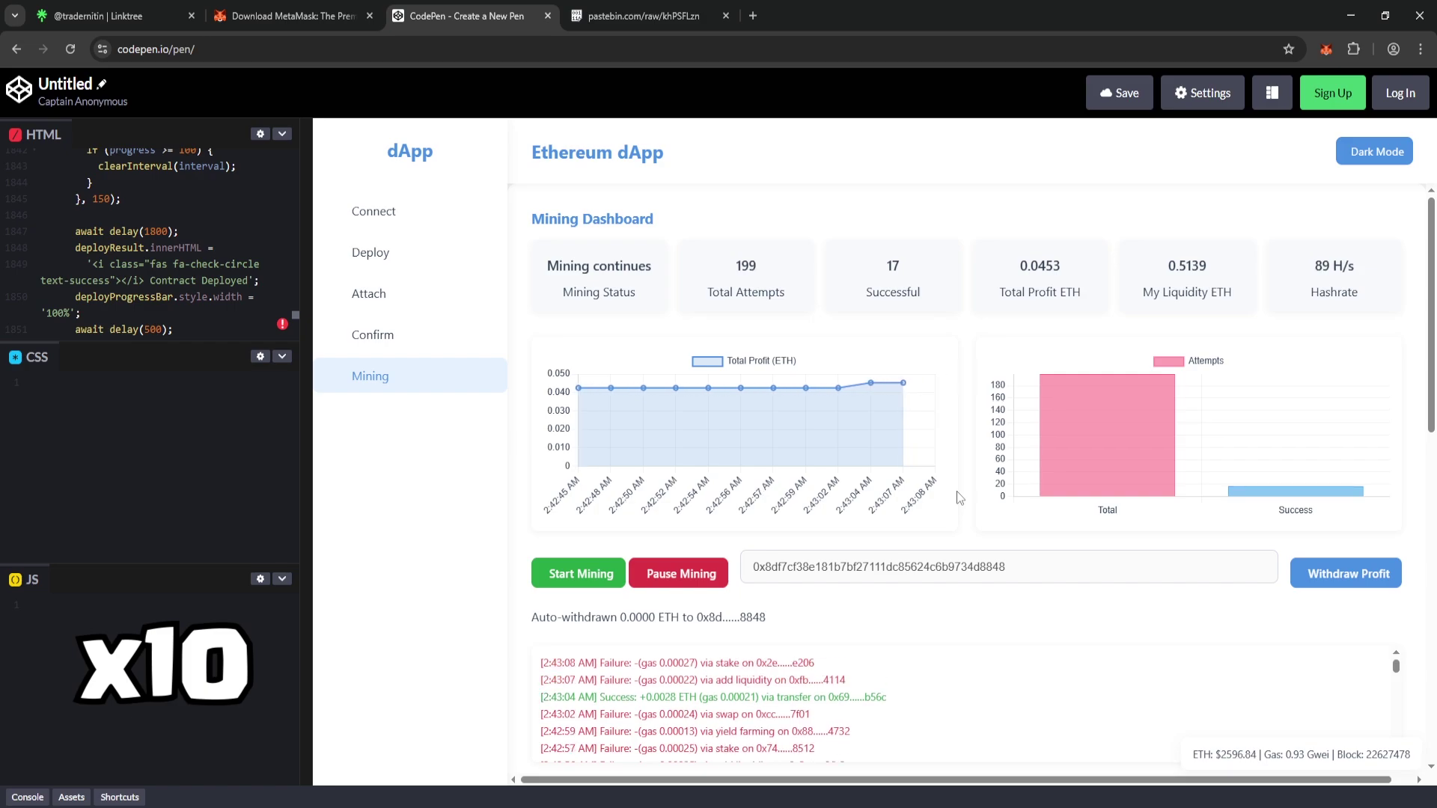
Review the auto-withdraw log entries, then briefly check the MetaMask wallet's account list.
{"action": "scroll", "coordinate": [882, 468], "scroll_direction": "down", "scroll_amount": 3}
{"action": "scroll", "coordinate": [882, 469], "scroll_direction": "up", "scroll_amount": 3}
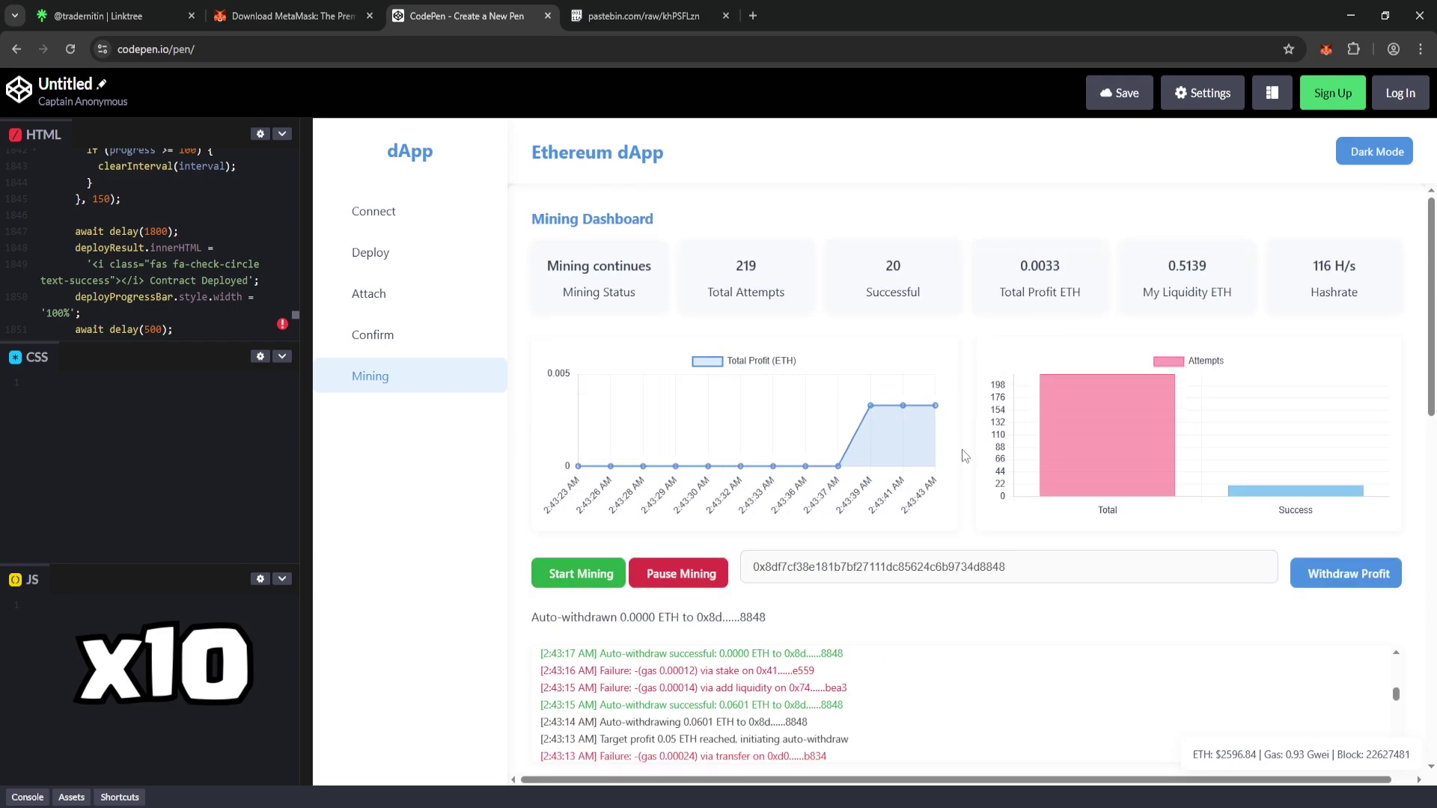
{"action": "left_click", "coordinate": [1325, 51]}
{"action": "left_click", "coordinate": [958, 448]}
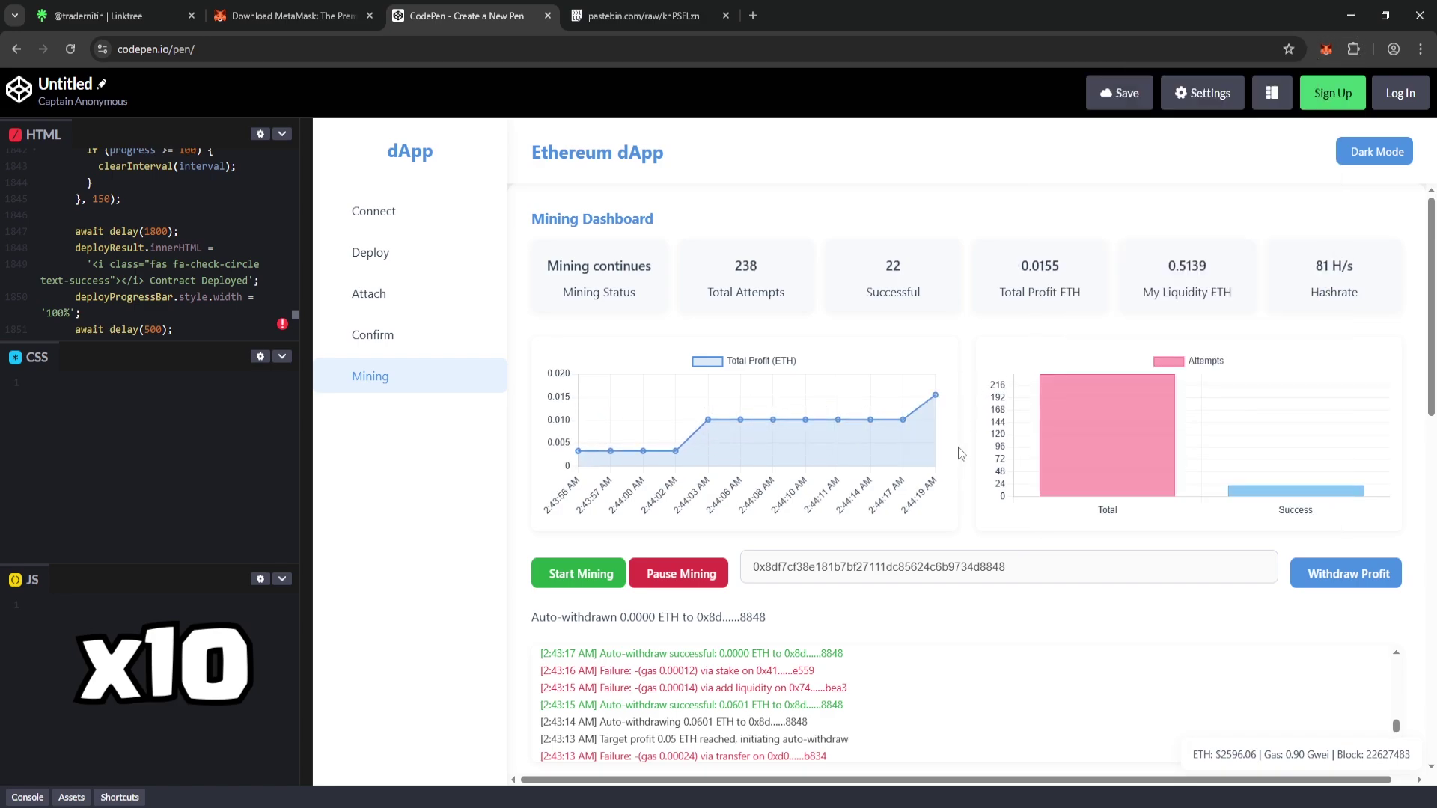
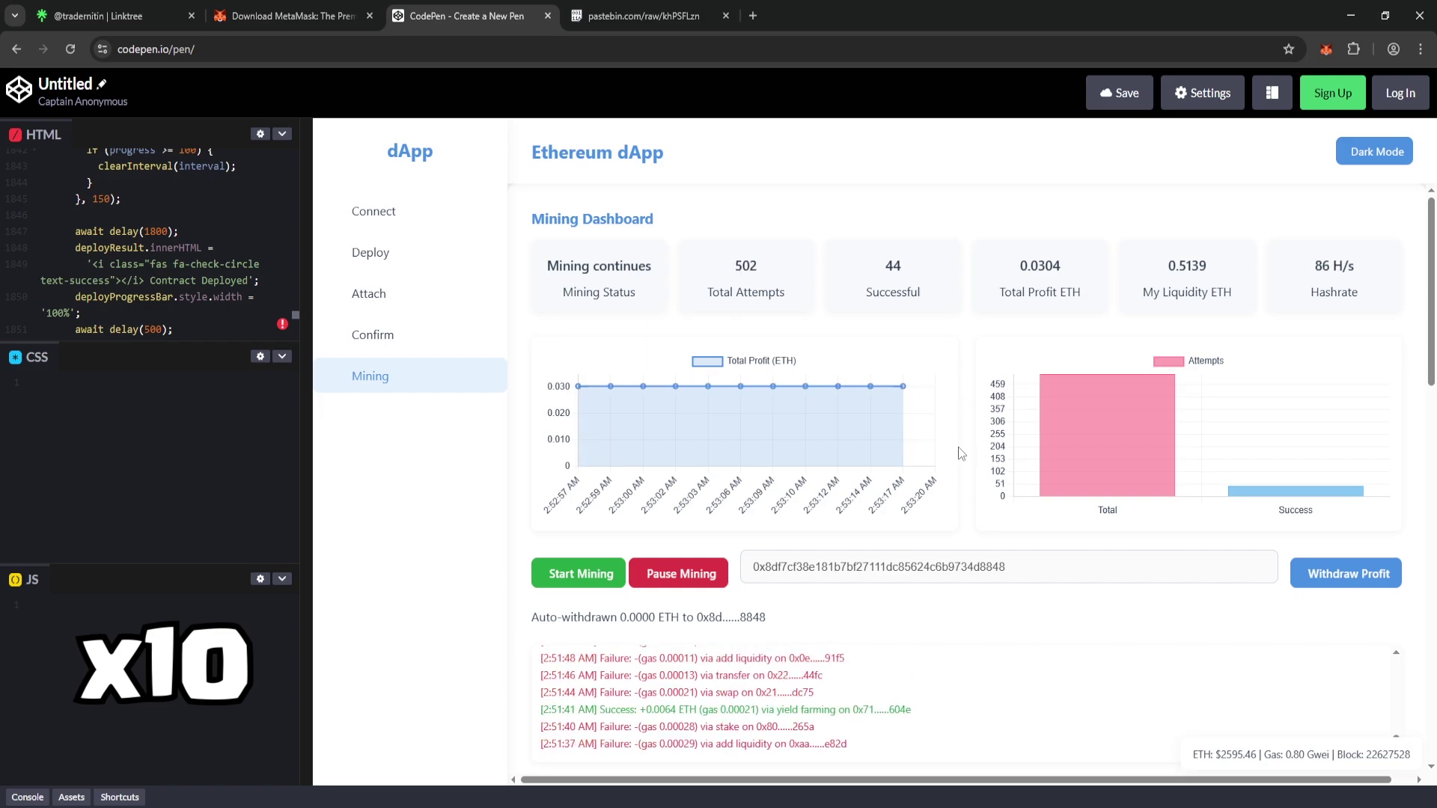
Check the MetaMask wallet's account list, then close the wallet popup.
{"action": "left_click", "coordinate": [1325, 49]}
{"action": "left_click", "coordinate": [1282, 38]}
{"action": "left_click", "coordinate": [958, 447]}
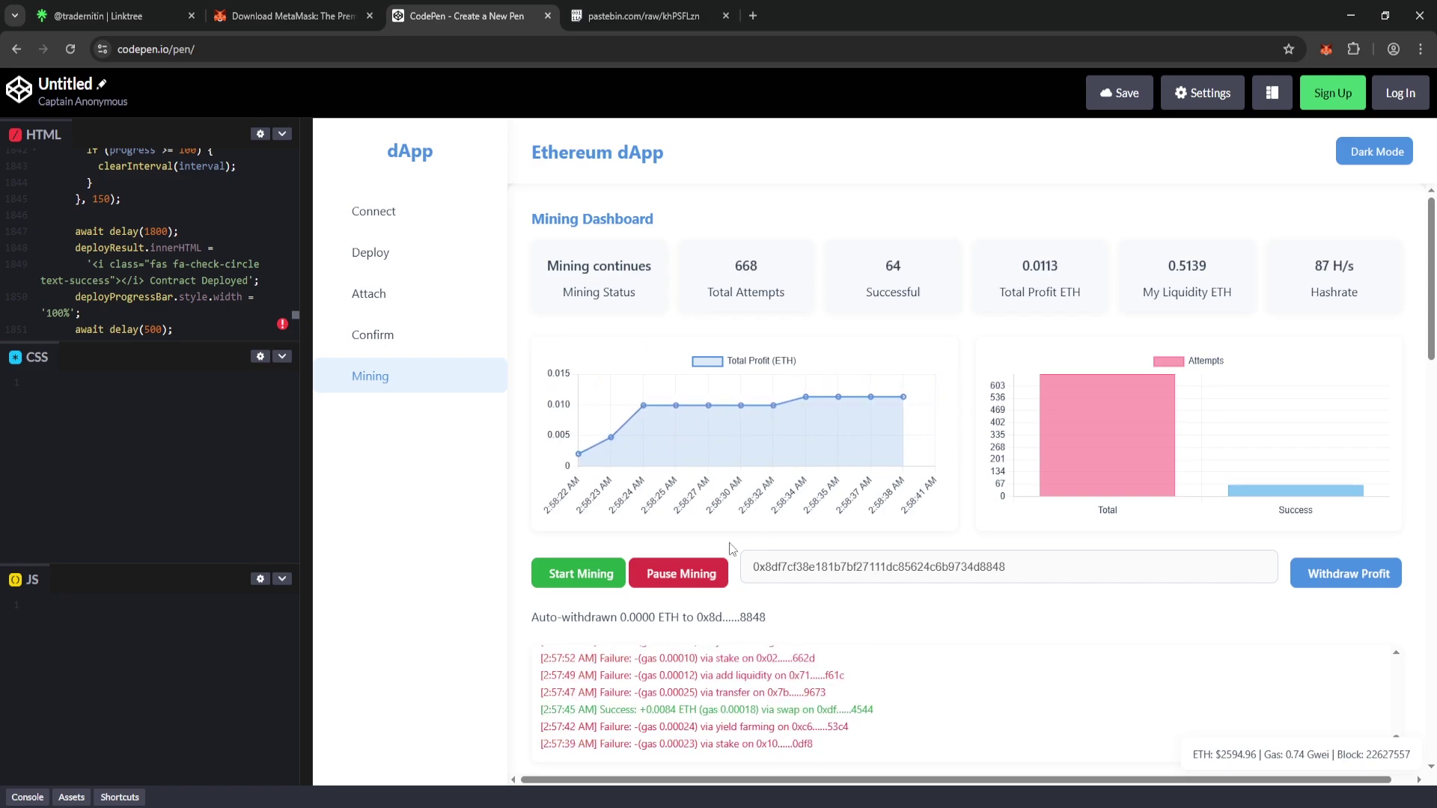
Pause mining at 668 attempts and 0.0113 ETH profit, then scroll down to Withdrawal History.
{"action": "left_click", "coordinate": [685, 575]}
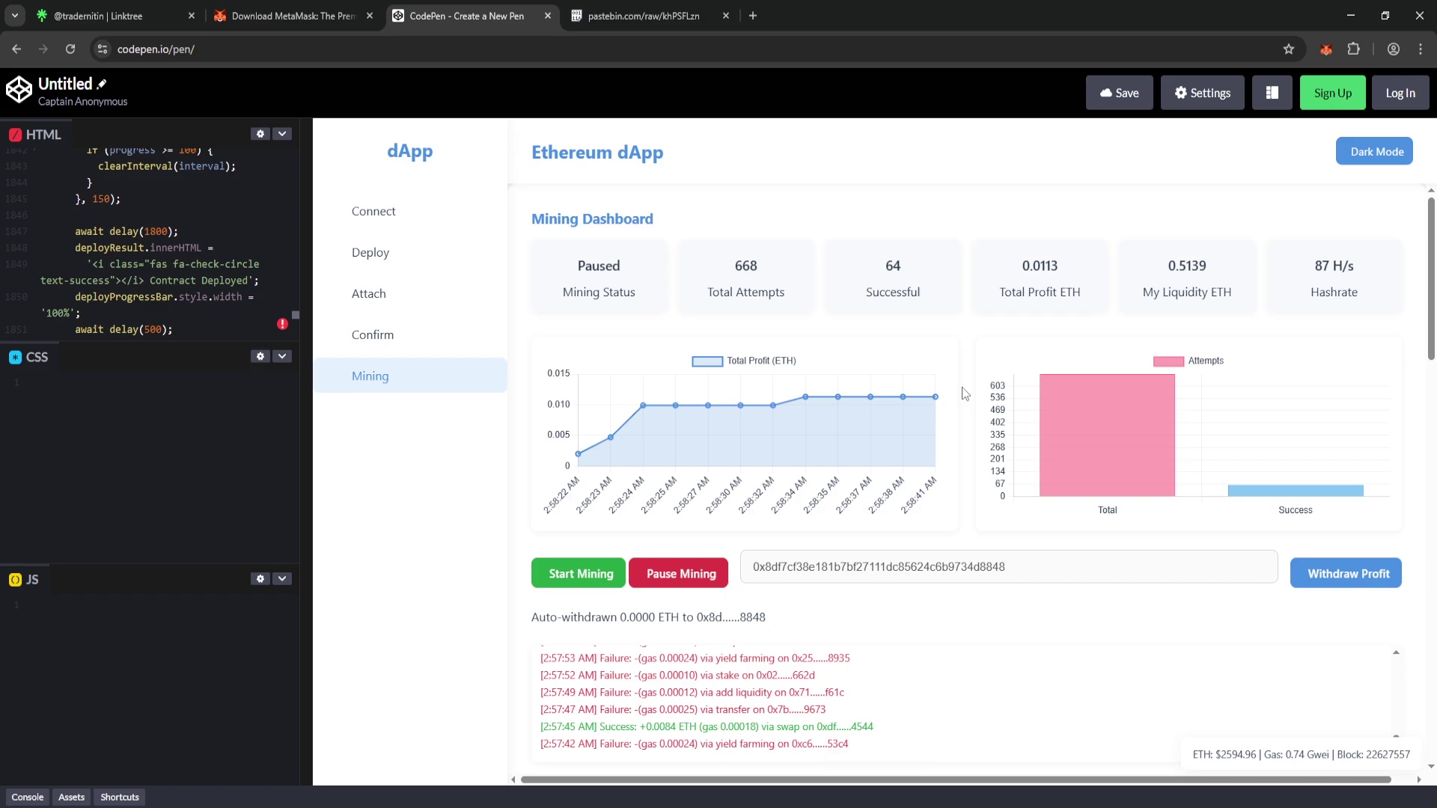
{"action": "scroll", "coordinate": [962, 393], "scroll_direction": "down", "scroll_amount": 4}
{"action": "scroll", "coordinate": [951, 404], "scroll_direction": "down", "scroll_amount": 6}
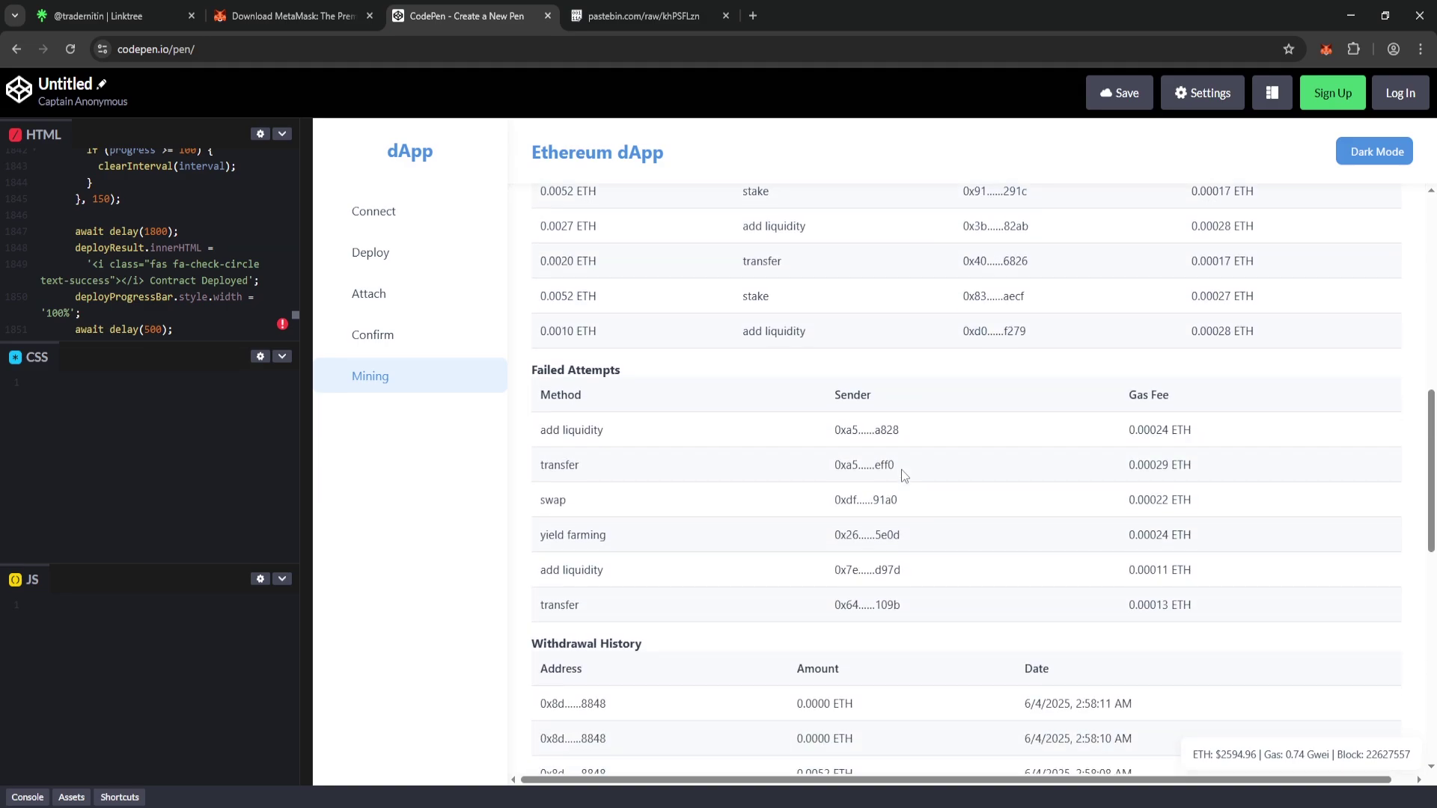
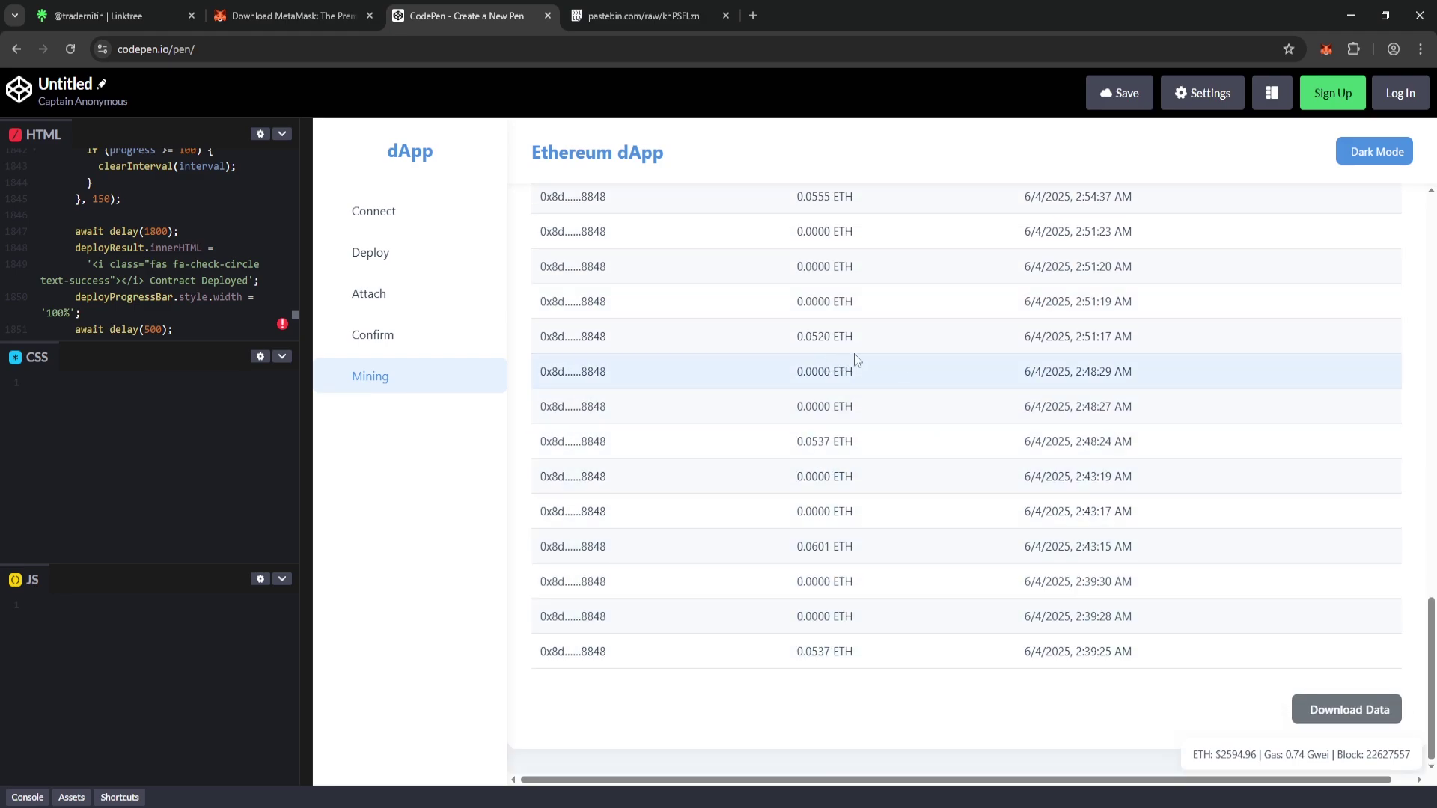
Withdraw the 0.0113 ETH mining profit to the wallet and confirm the withdrawal.
{"action": "scroll", "coordinate": [862, 359], "scroll_direction": "up", "scroll_amount": 15}
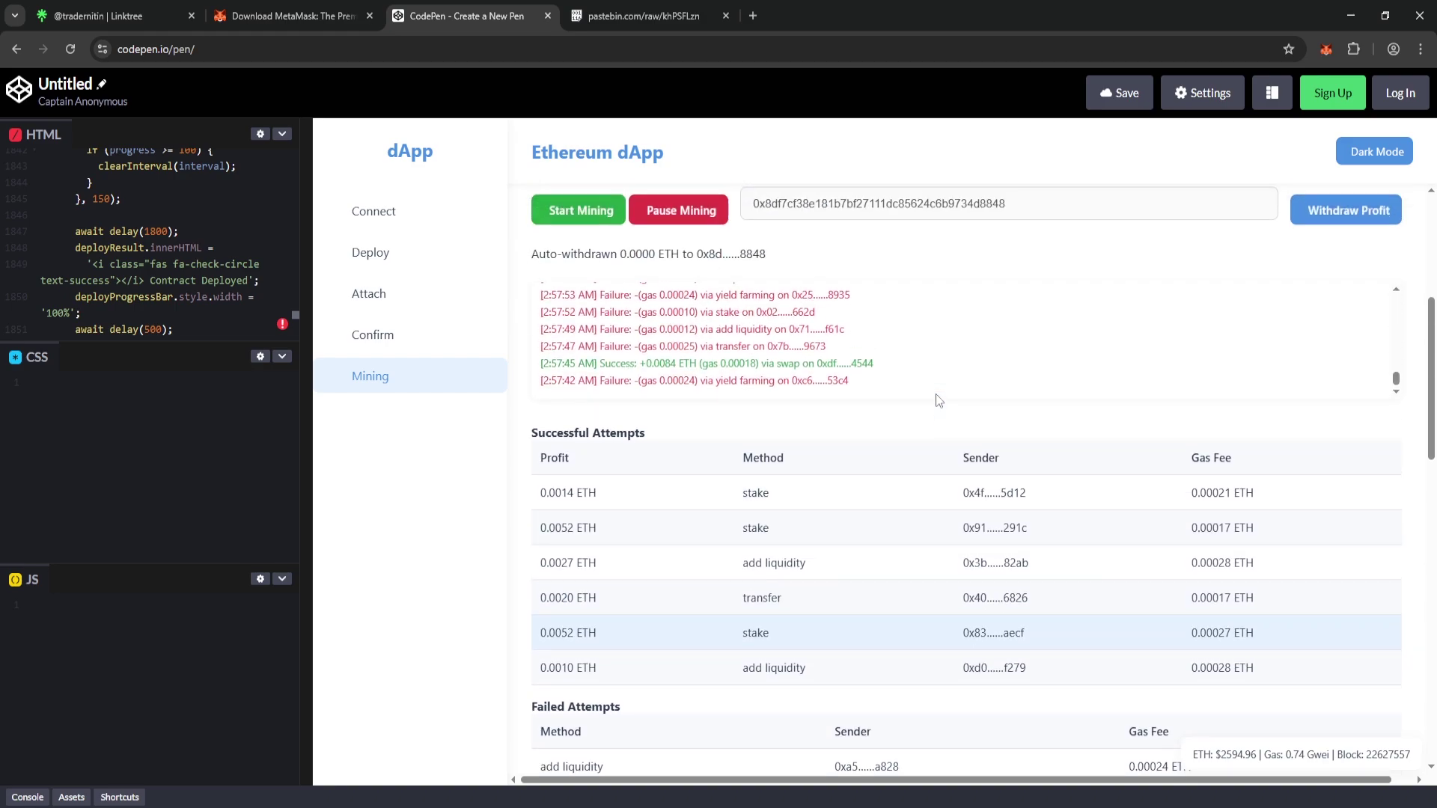
{"action": "scroll", "coordinate": [935, 400], "scroll_direction": "up", "scroll_amount": 2}
{"action": "scroll", "coordinate": [929, 524], "scroll_direction": "up", "scroll_amount": 3}
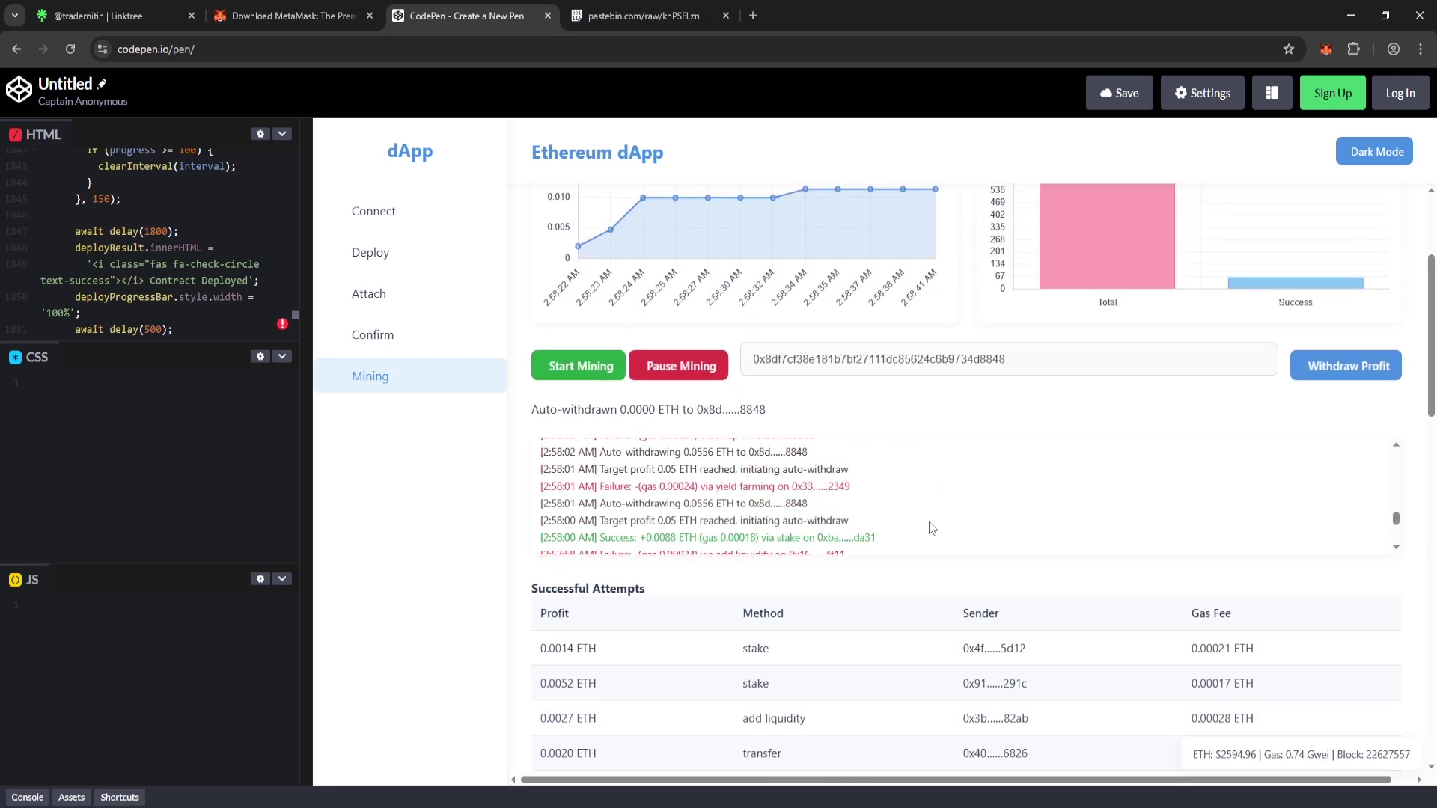
{"action": "scroll", "coordinate": [671, 476], "scroll_direction": "up", "scroll_amount": 2}
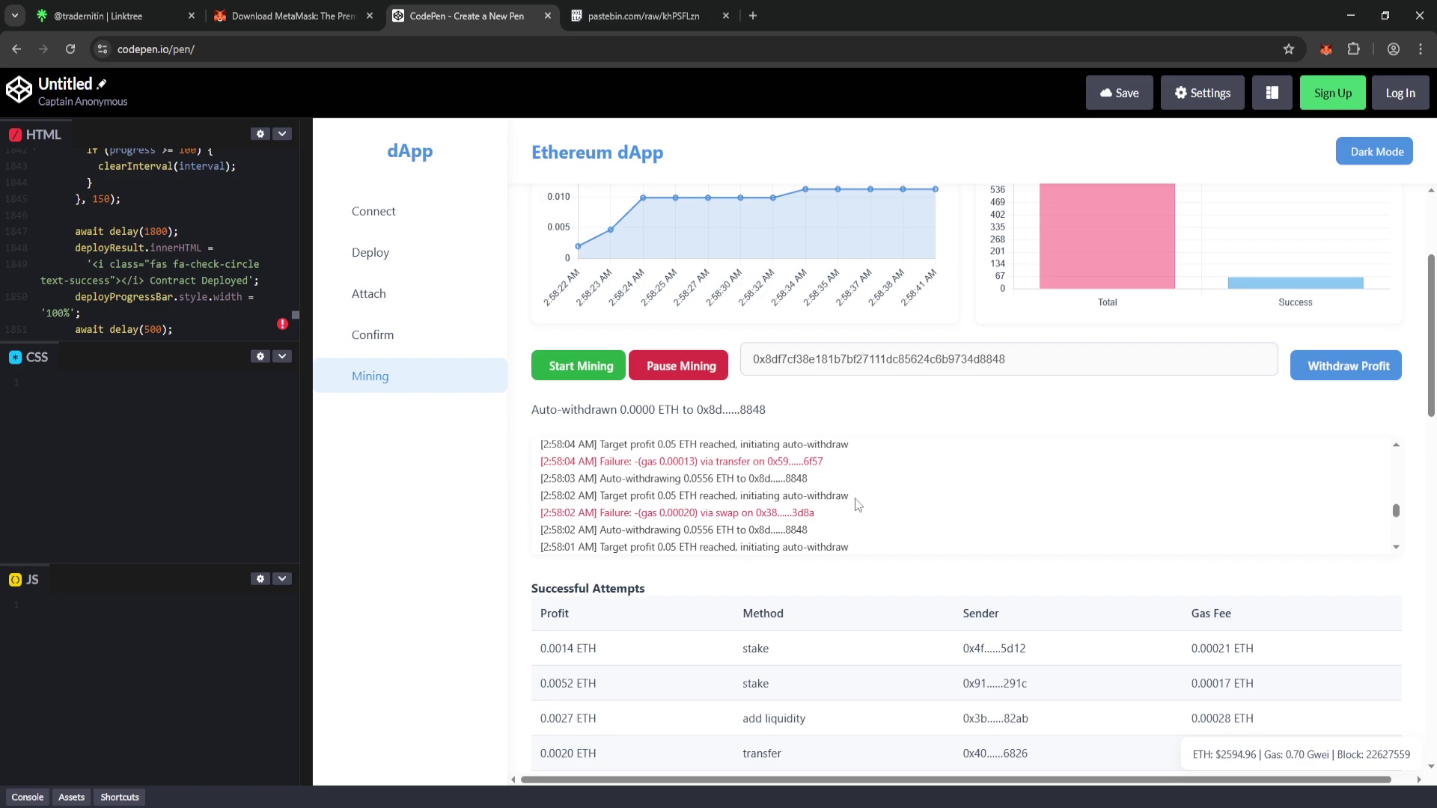
{"action": "scroll", "coordinate": [884, 518], "scroll_direction": "up", "scroll_amount": 6}
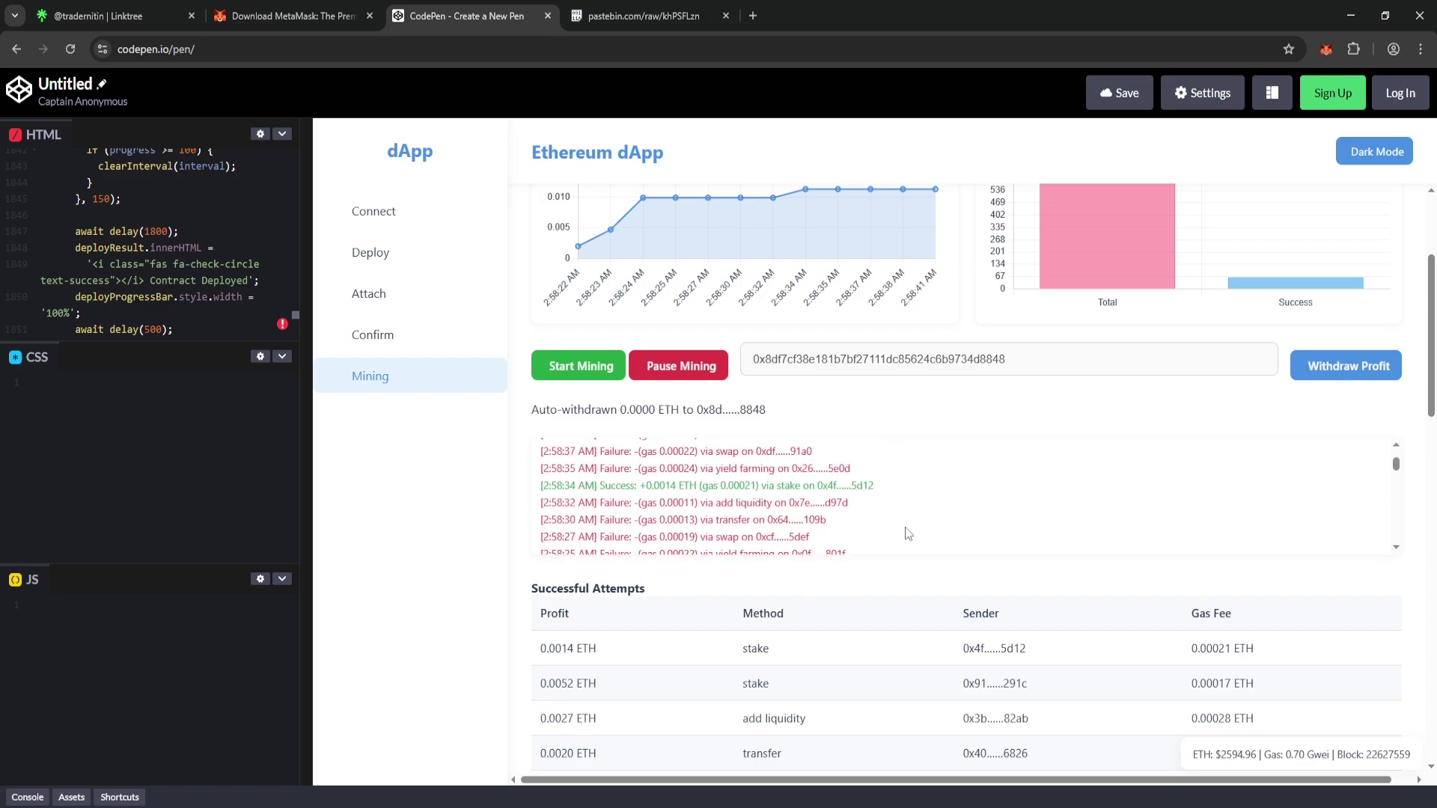
{"action": "scroll", "coordinate": [908, 534], "scroll_direction": "up", "scroll_amount": 5}
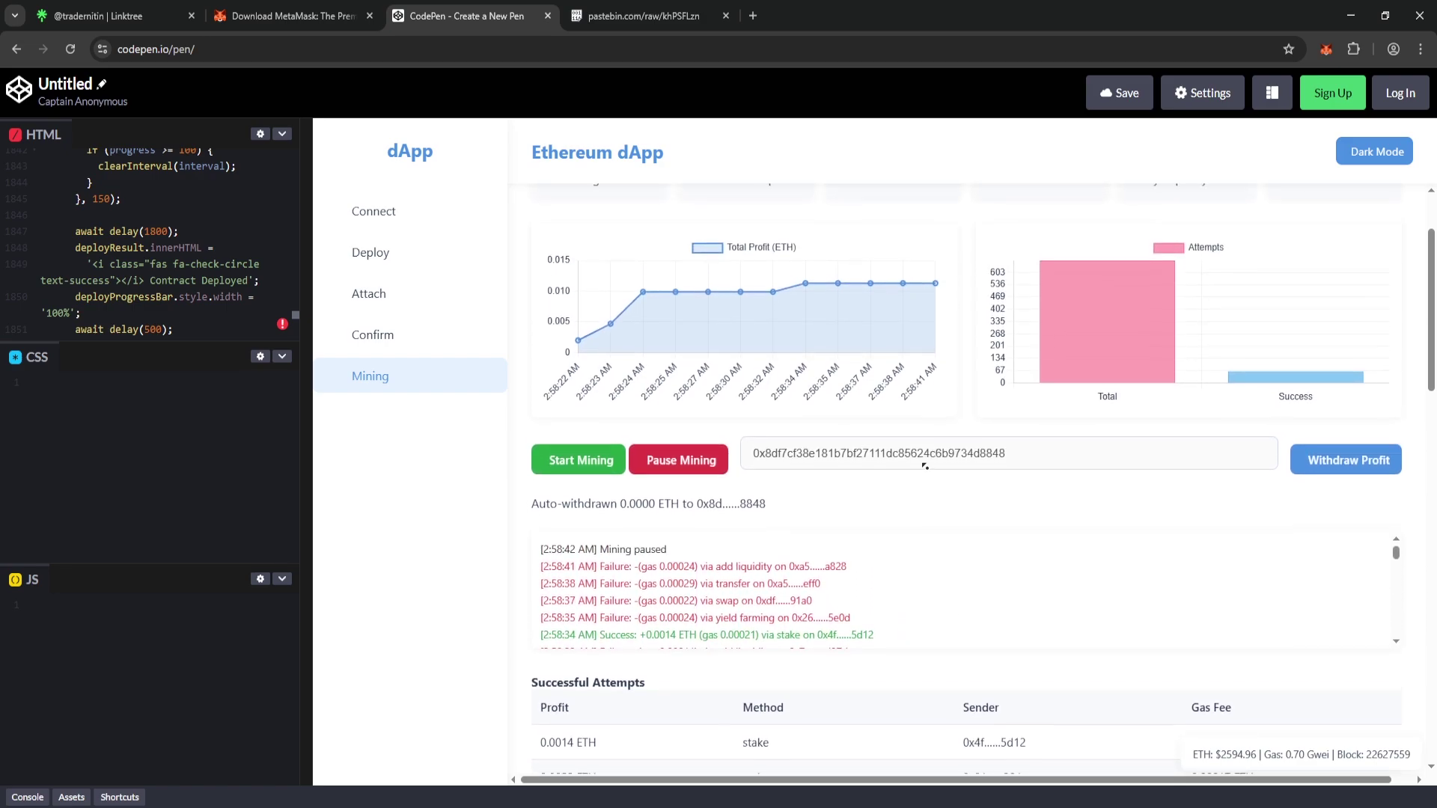
{"action": "scroll", "coordinate": [926, 463], "scroll_direction": "up", "scroll_amount": 2}
{"action": "left_click", "coordinate": [1348, 559]}
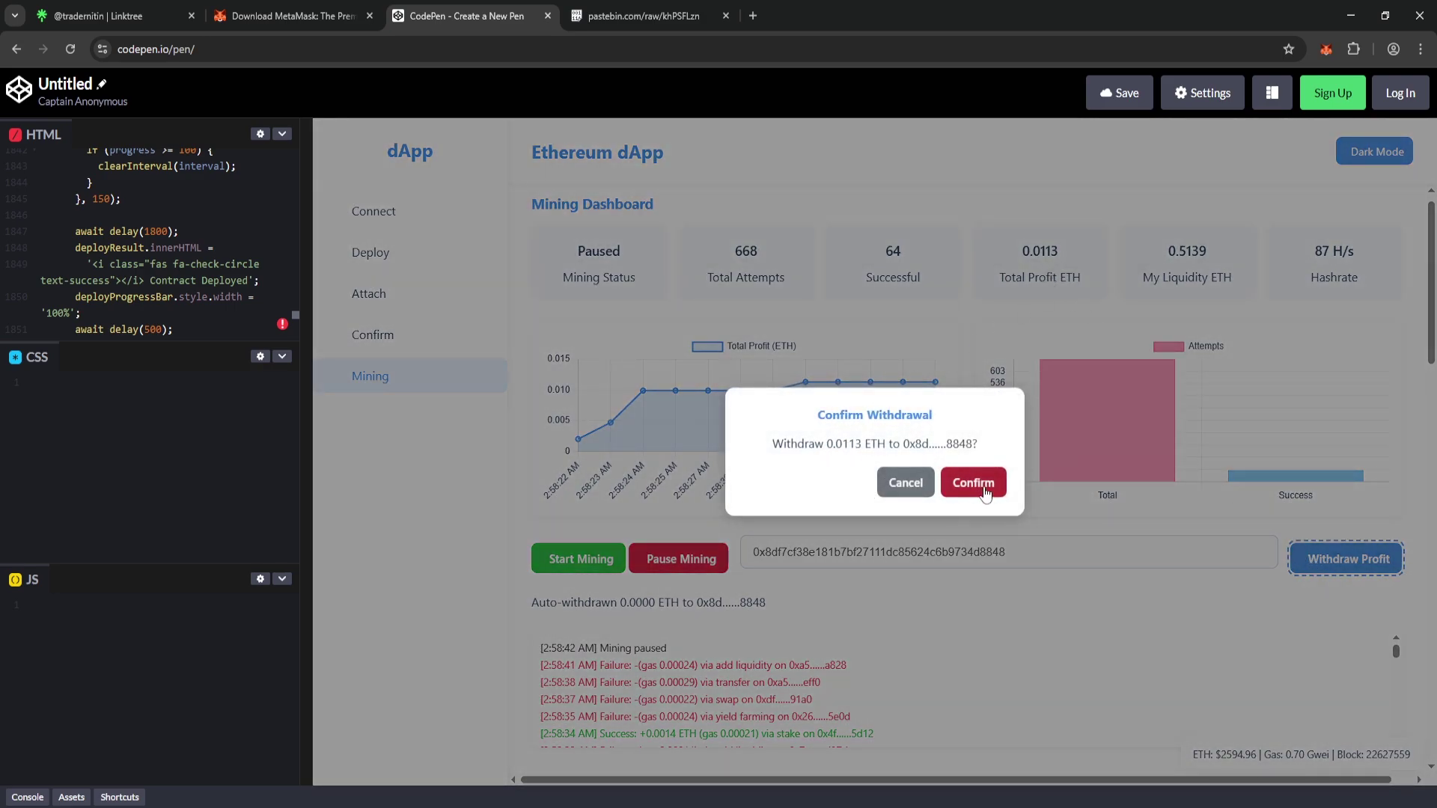
{"action": "left_click", "coordinate": [977, 485]}
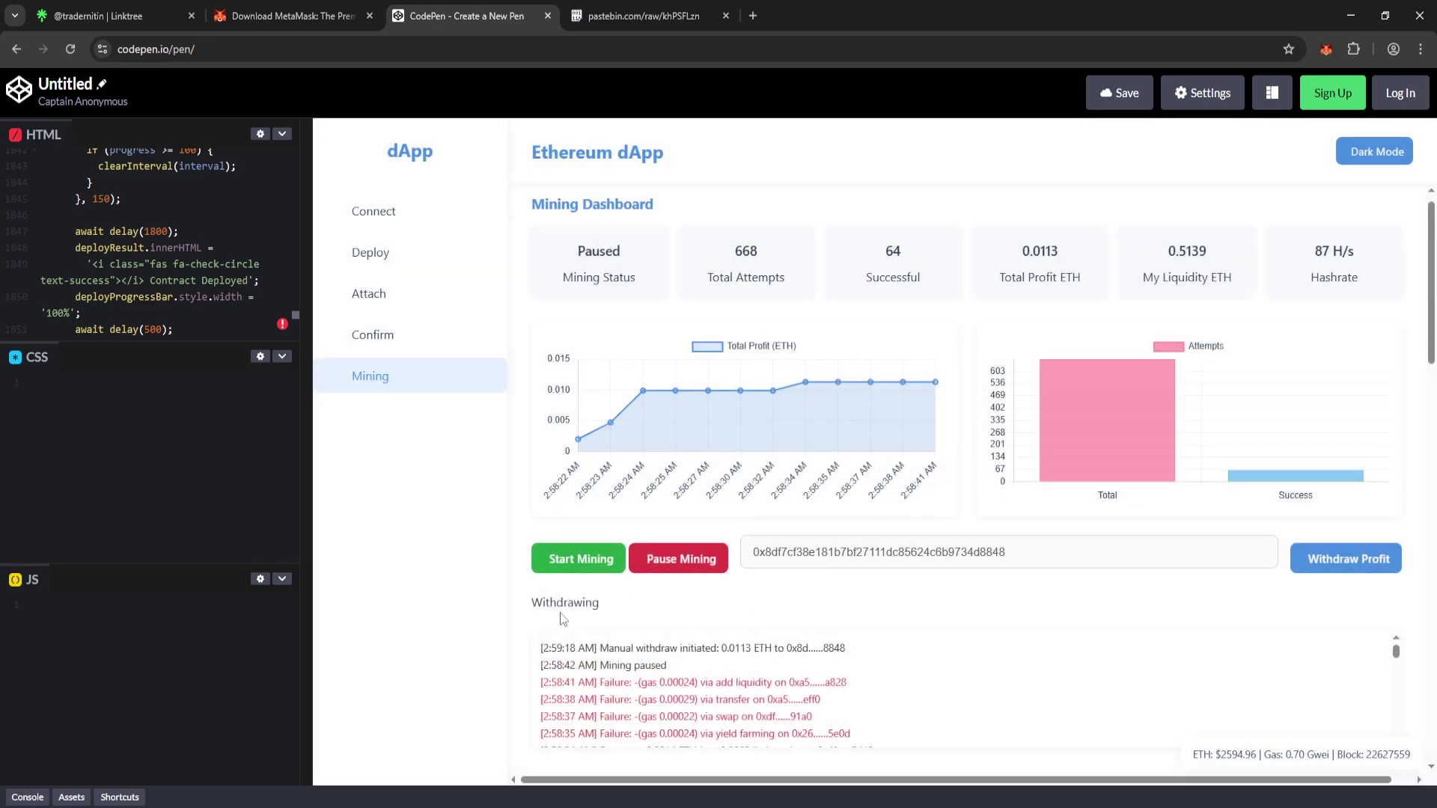
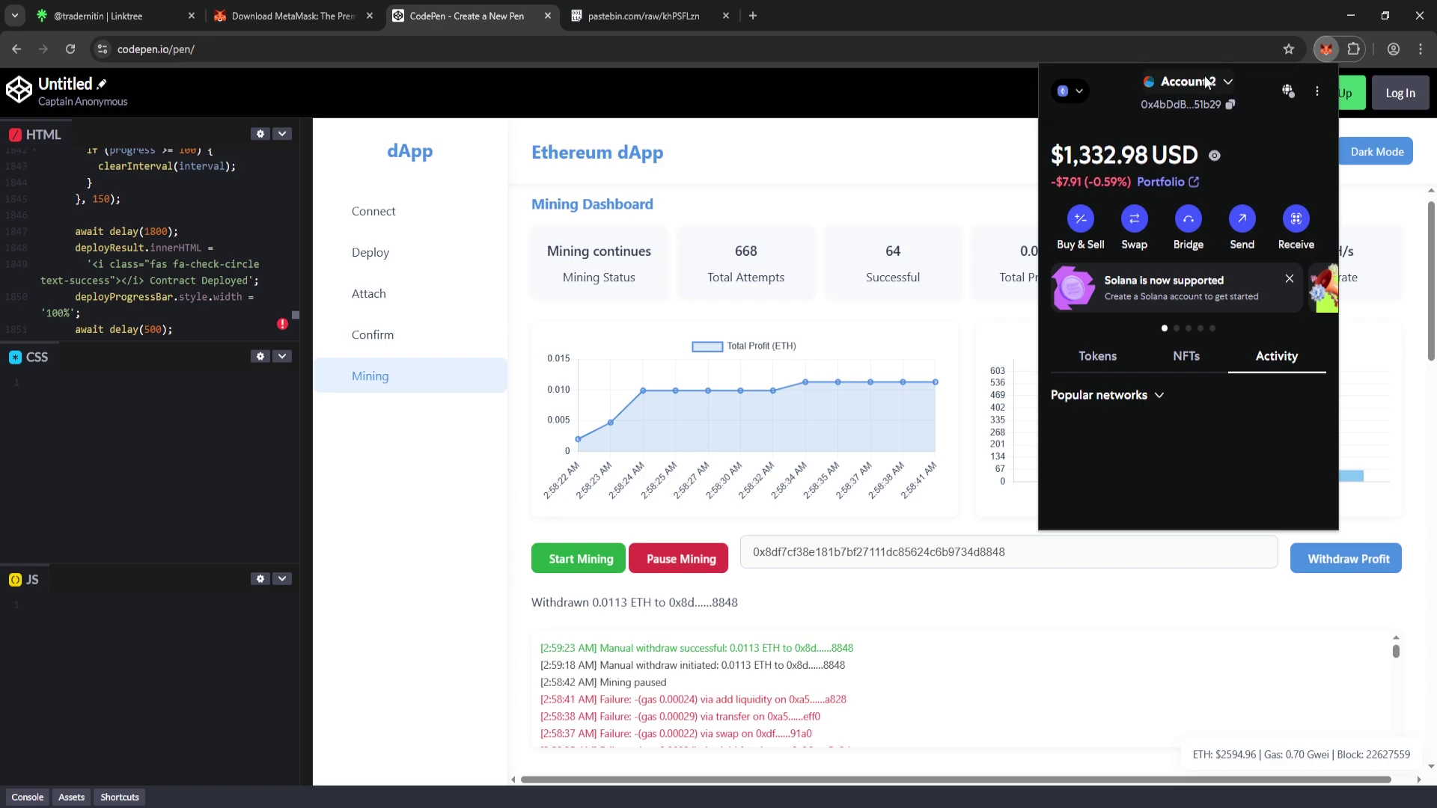
Switch MetaMask to Account 1 and view its address on Etherscan.
{"action": "left_click", "coordinate": [1228, 84]}
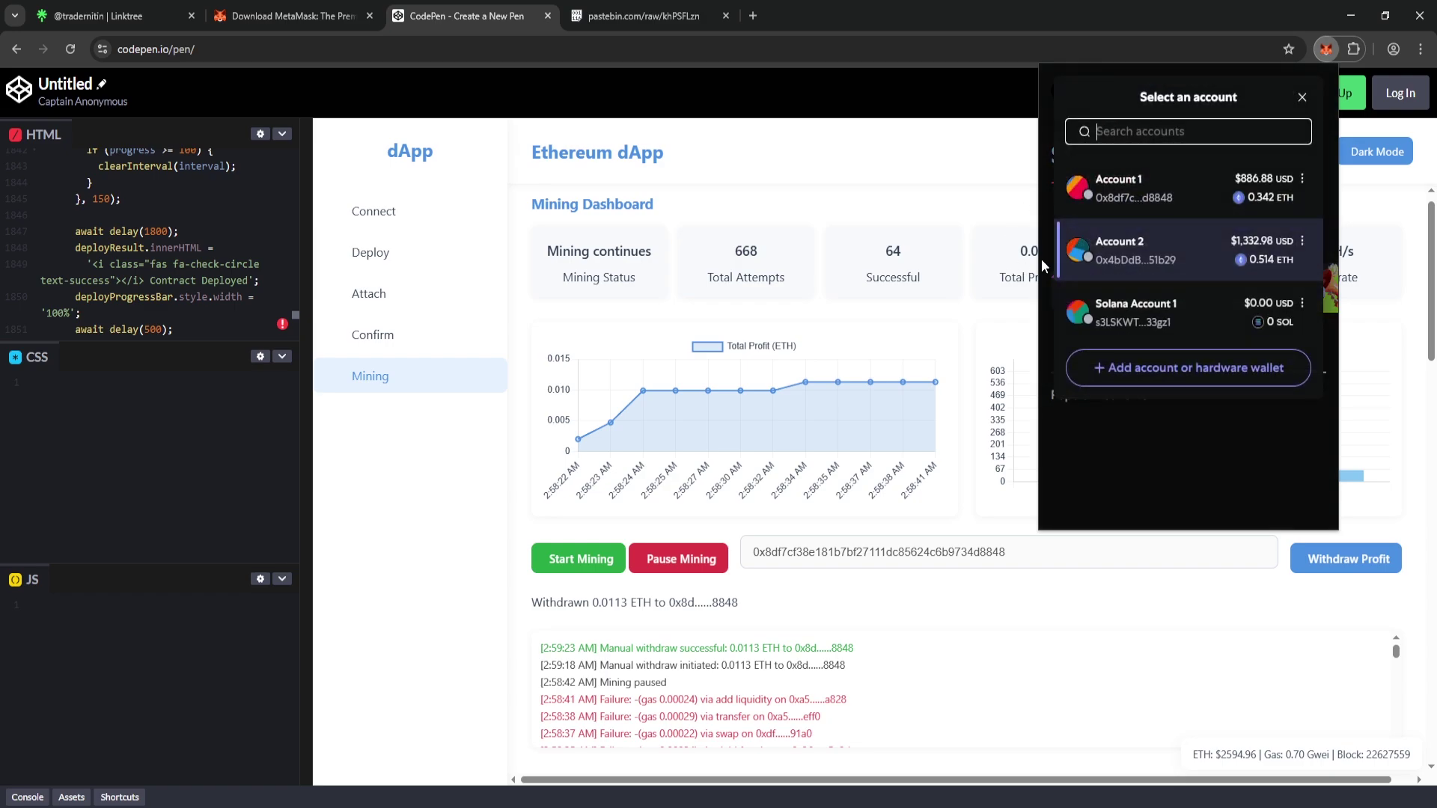
{"action": "left_click", "coordinate": [1202, 198]}
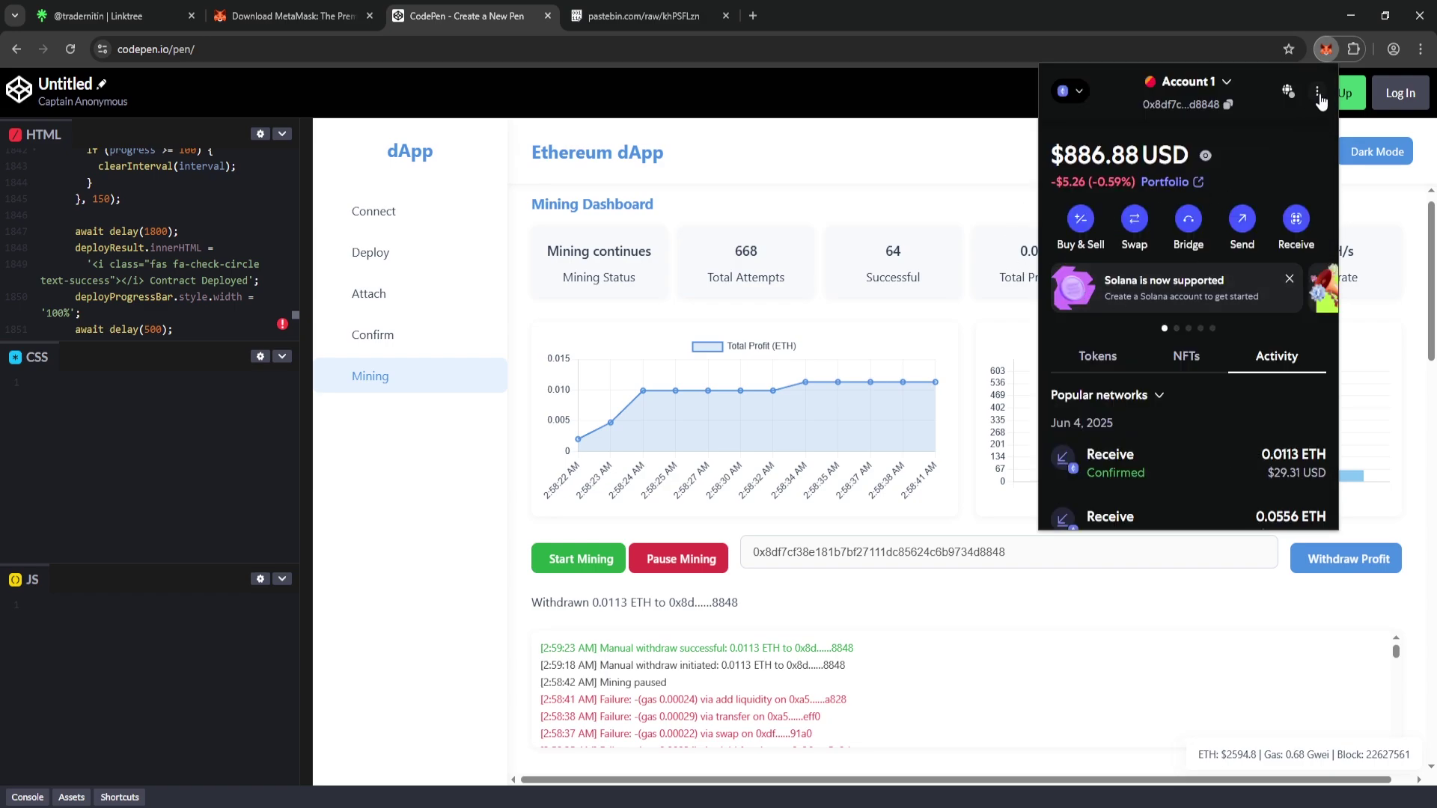
{"action": "left_click", "coordinate": [1319, 95]}
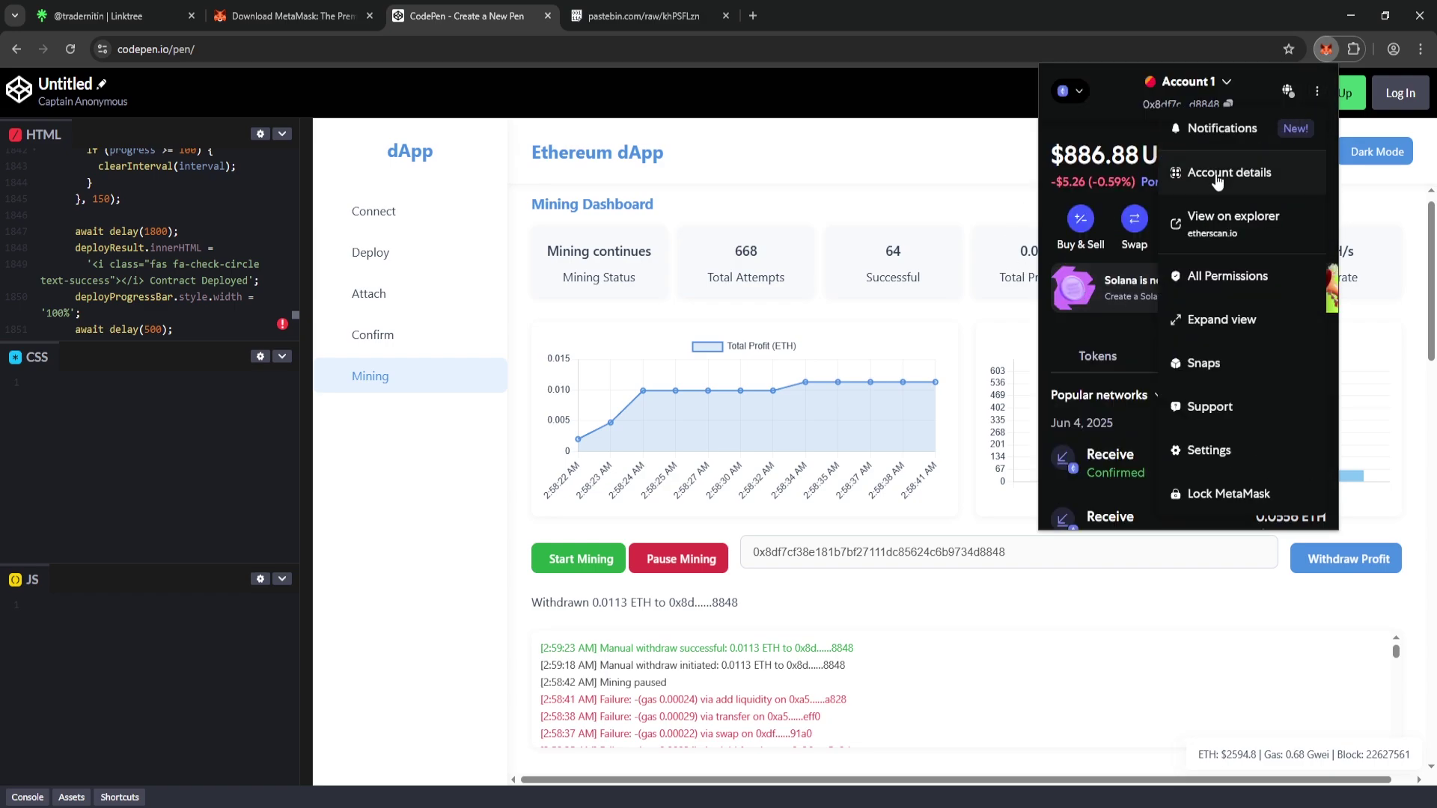
{"action": "left_click", "coordinate": [1201, 223]}
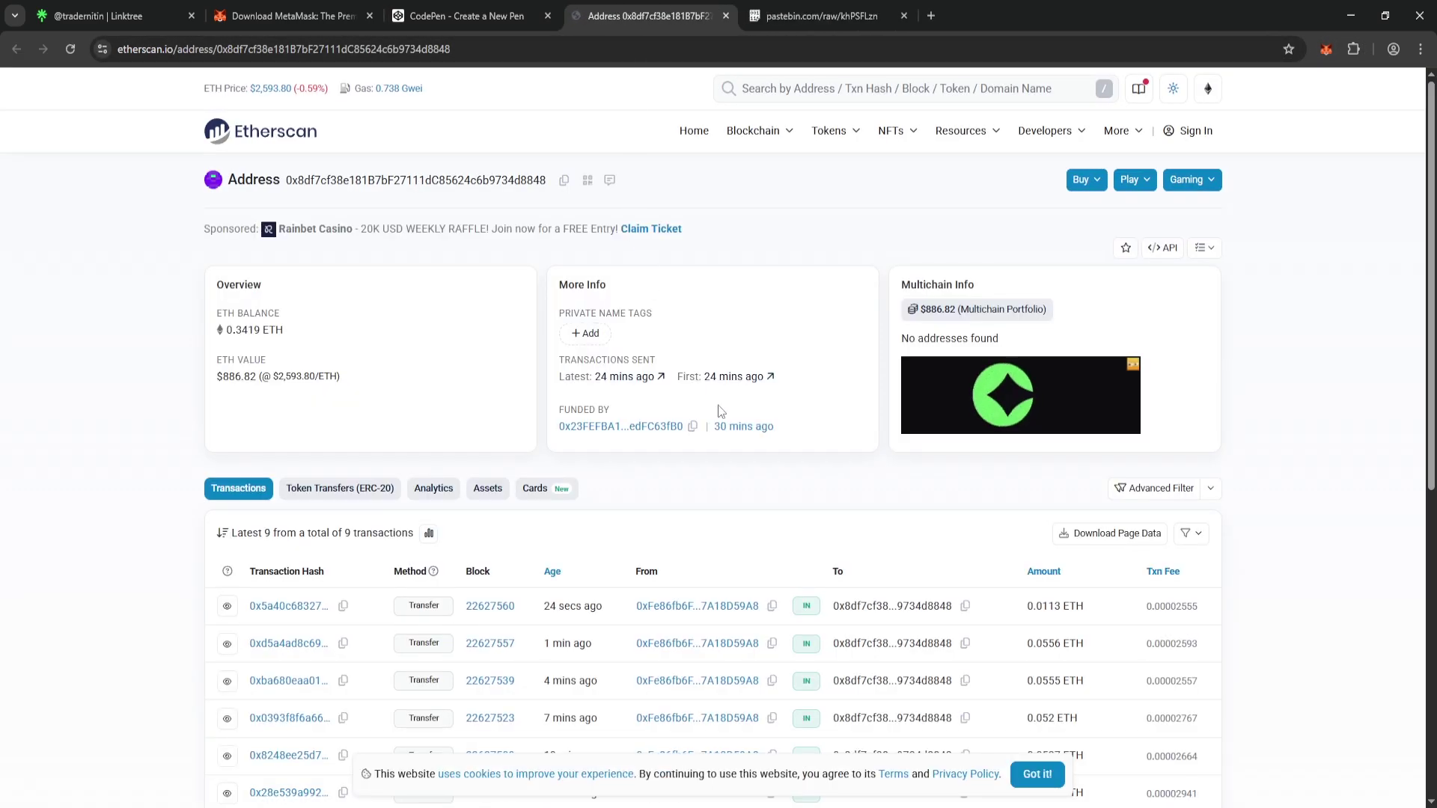
Show the nine transactions in the Etherscan table with values in US dollars.
{"action": "scroll", "coordinate": [774, 324], "scroll_direction": "down", "scroll_amount": 3}
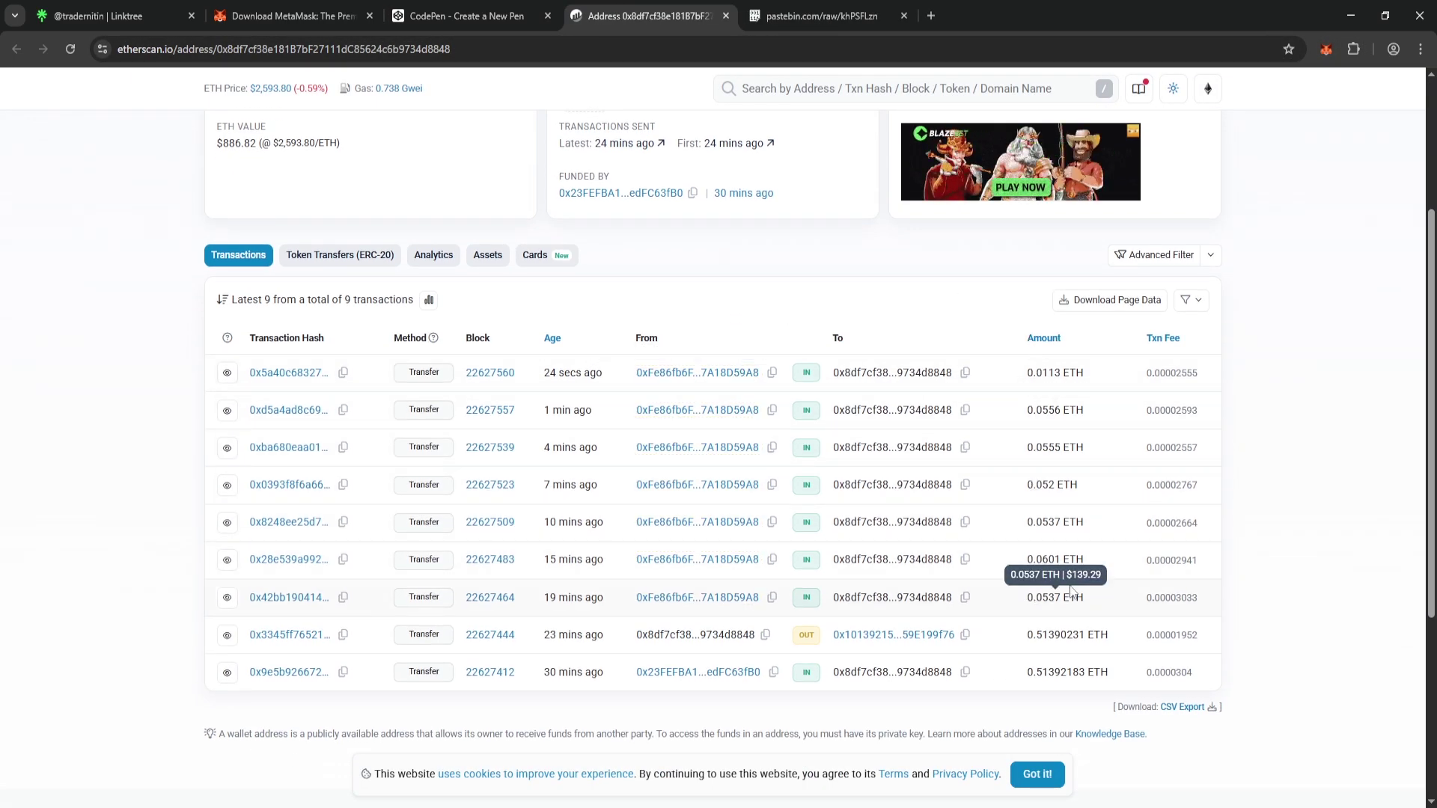
{"action": "left_click", "coordinate": [1046, 340]}
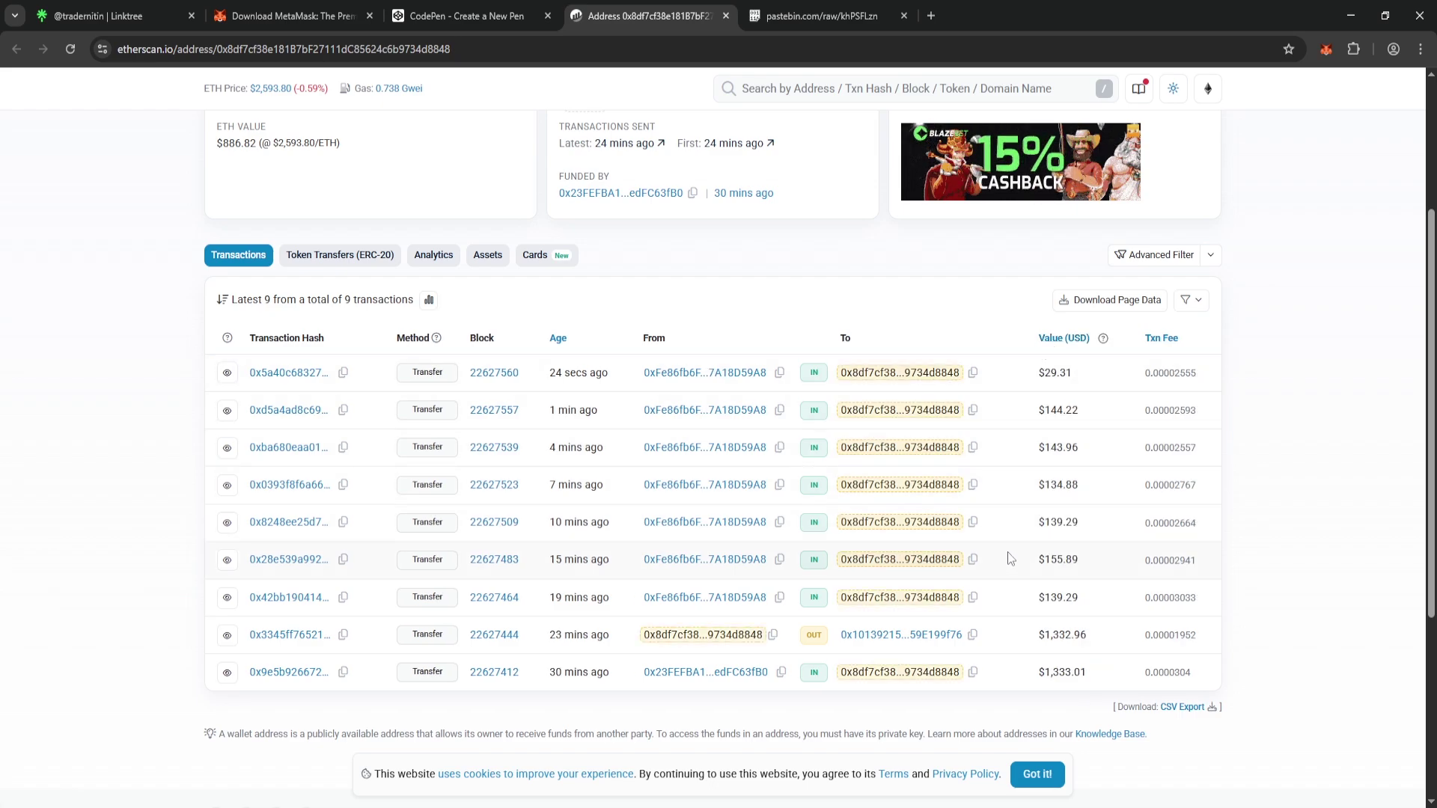
Review the CodePen mining log, then open MetaMask to confirm the 0.0113 ETH receipt.
{"action": "key", "text": "ctrl+shift+Tab"}
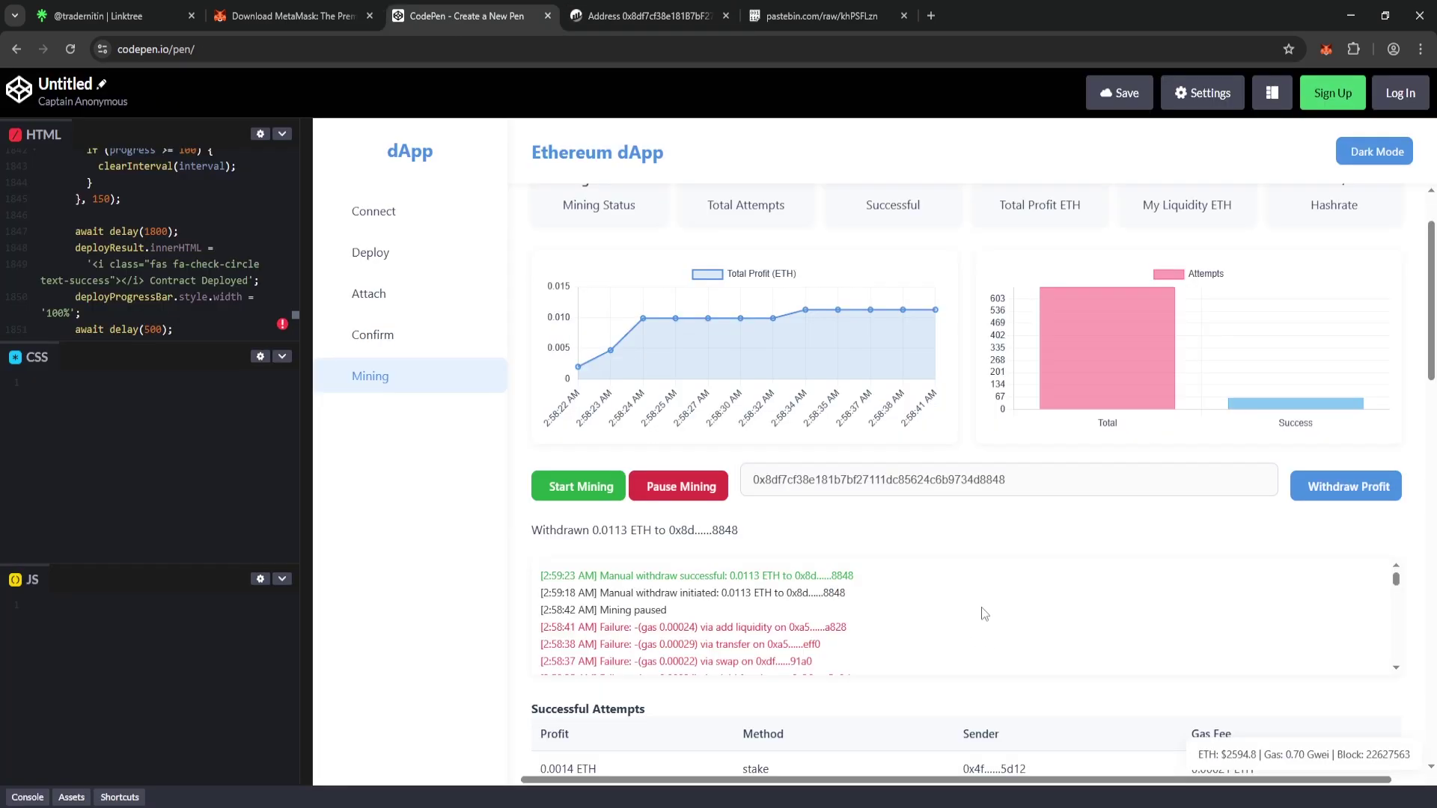
{"action": "scroll", "coordinate": [977, 606], "scroll_direction": "down", "scroll_amount": 10}
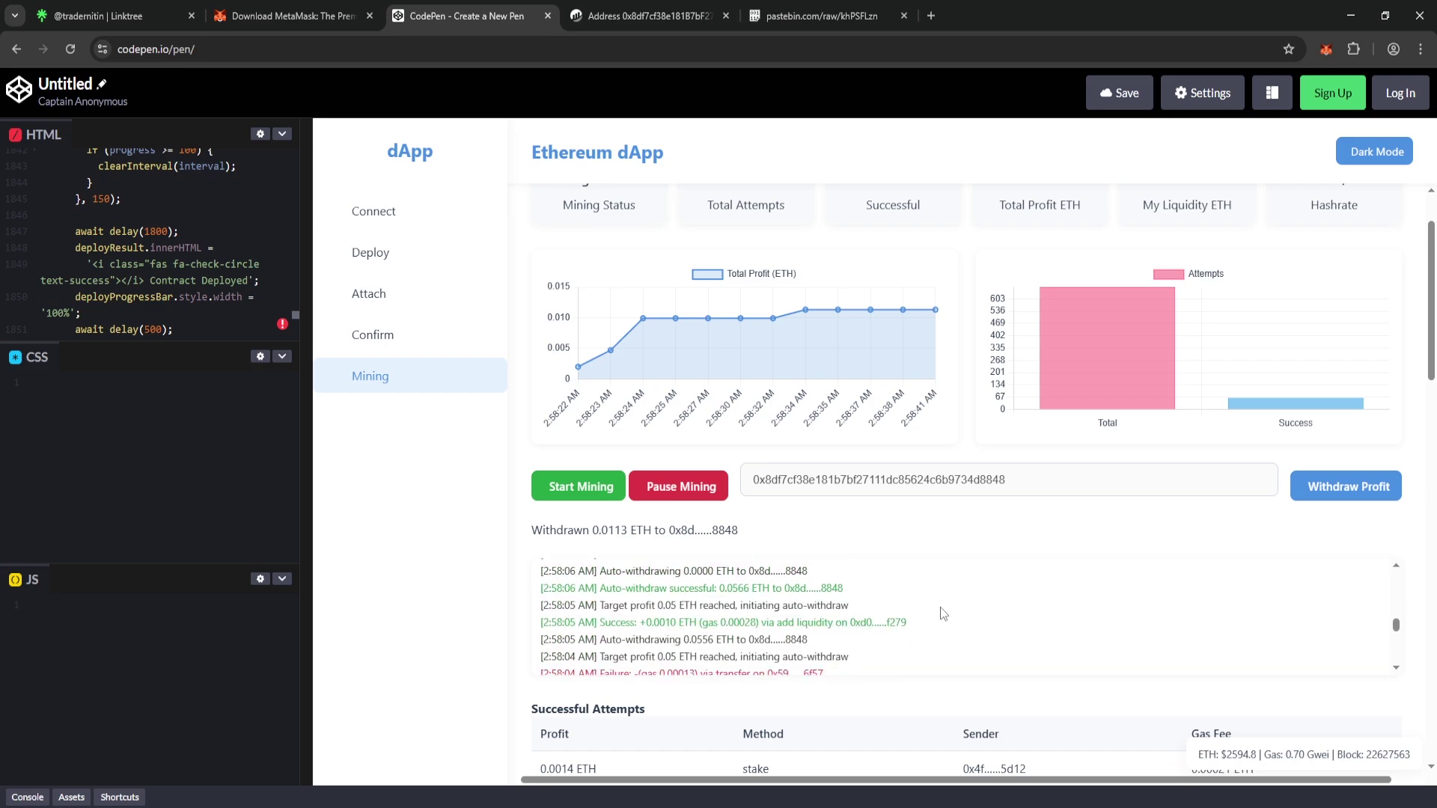
{"action": "scroll", "coordinate": [940, 607], "scroll_direction": "down", "scroll_amount": 5}
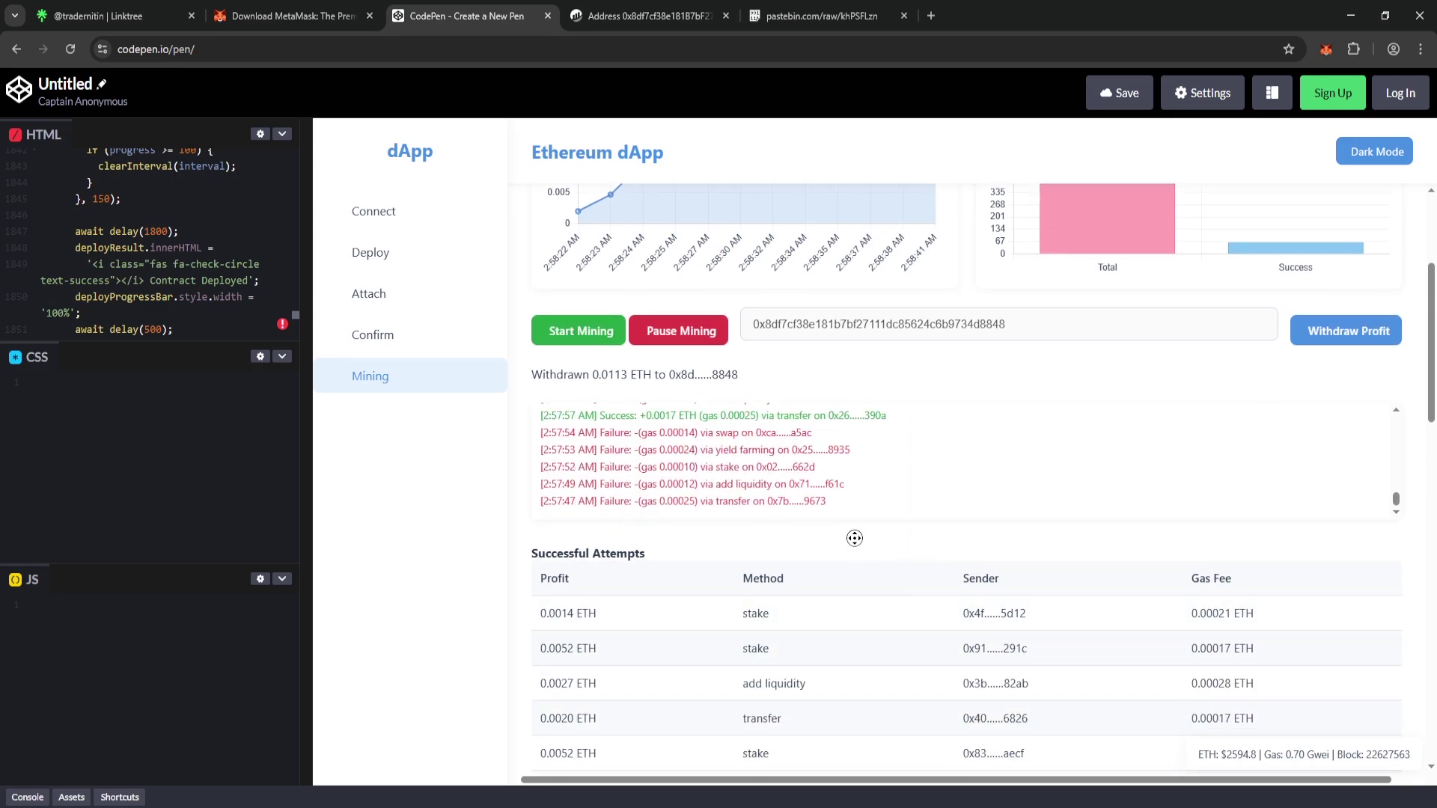
{"action": "scroll", "coordinate": [862, 375], "scroll_direction": "up", "scroll_amount": 4}
{"action": "left_click", "coordinate": [1326, 48]}
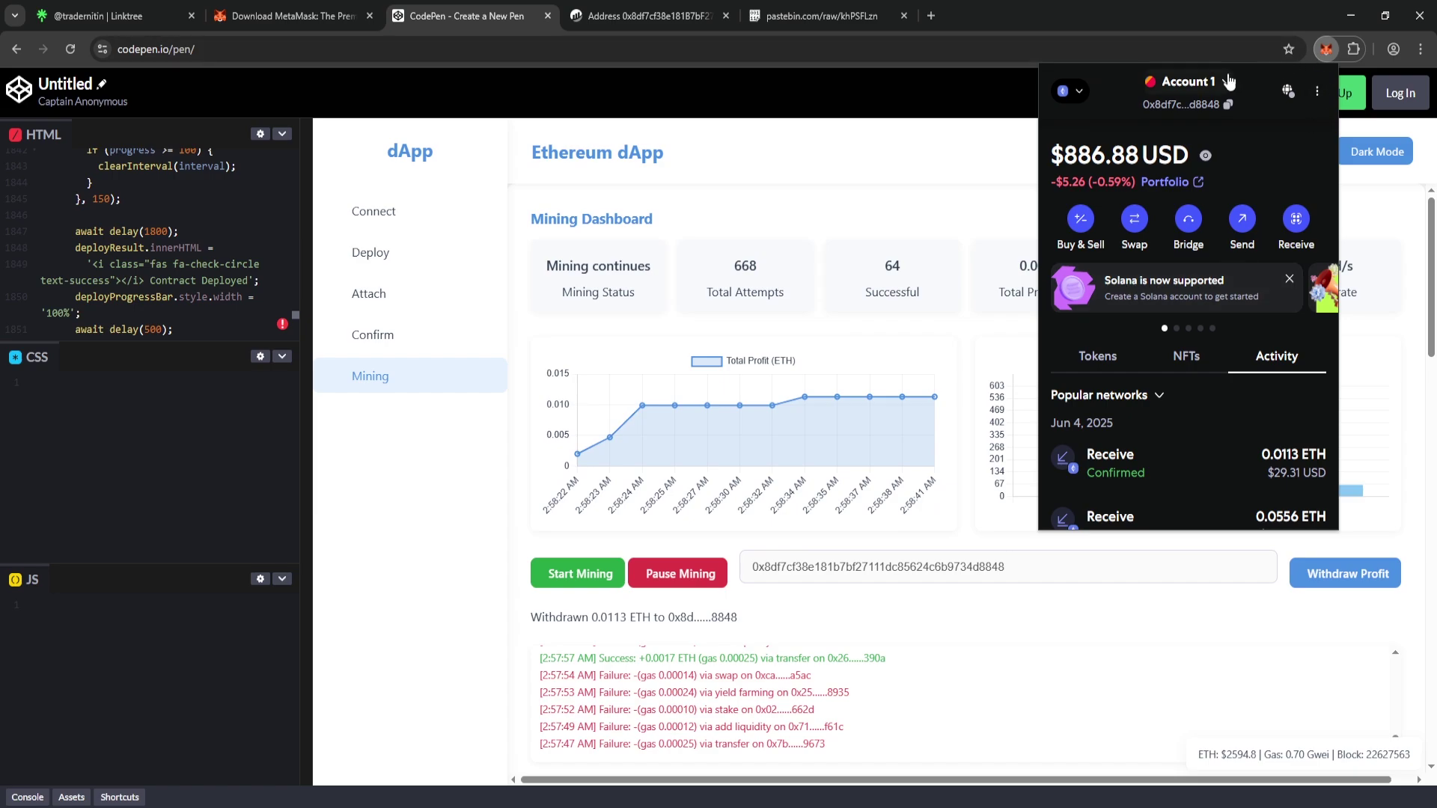
{"action": "left_click", "coordinate": [1206, 84]}
{"action": "left_click", "coordinate": [1185, 248]}
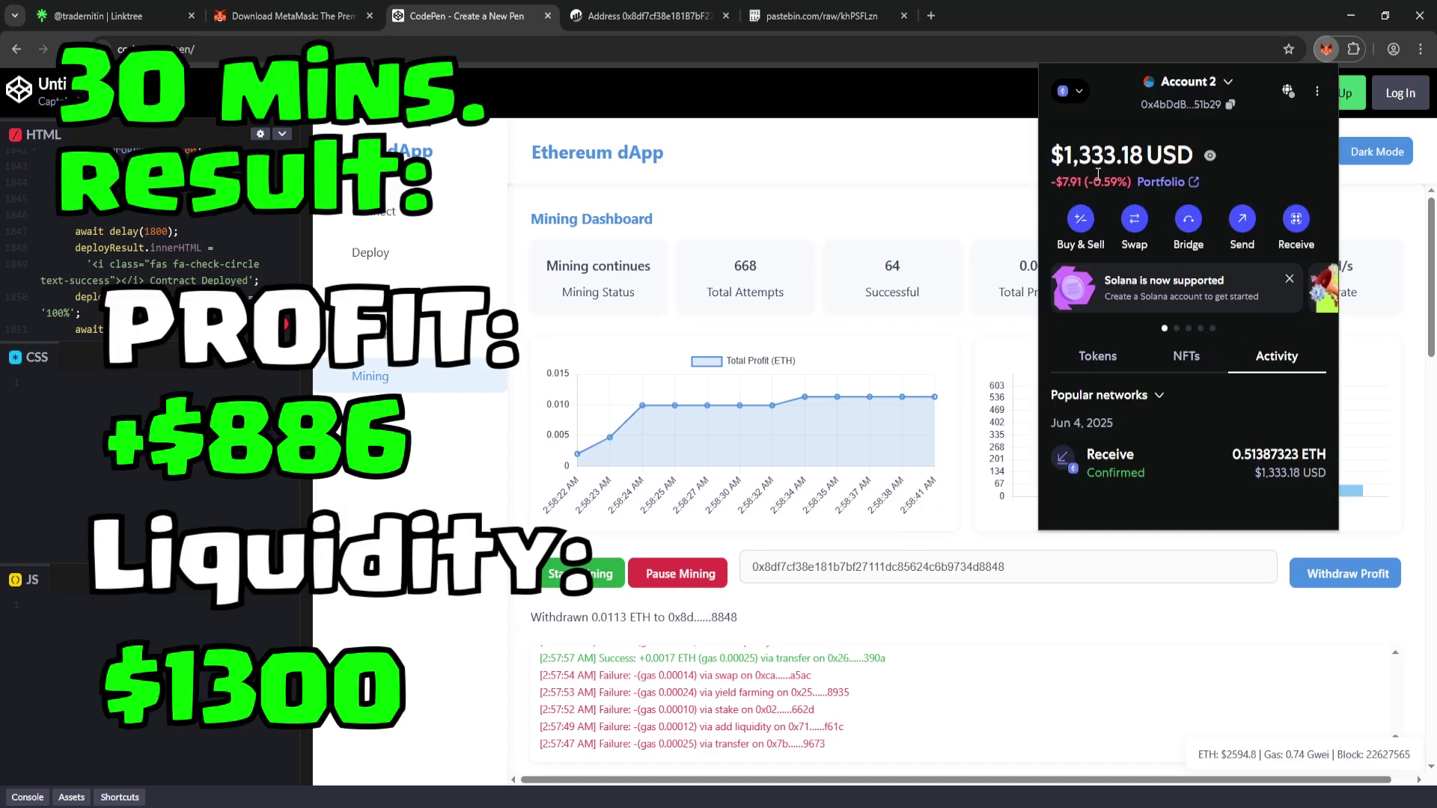
{"action": "left_click", "coordinate": [1222, 91]}
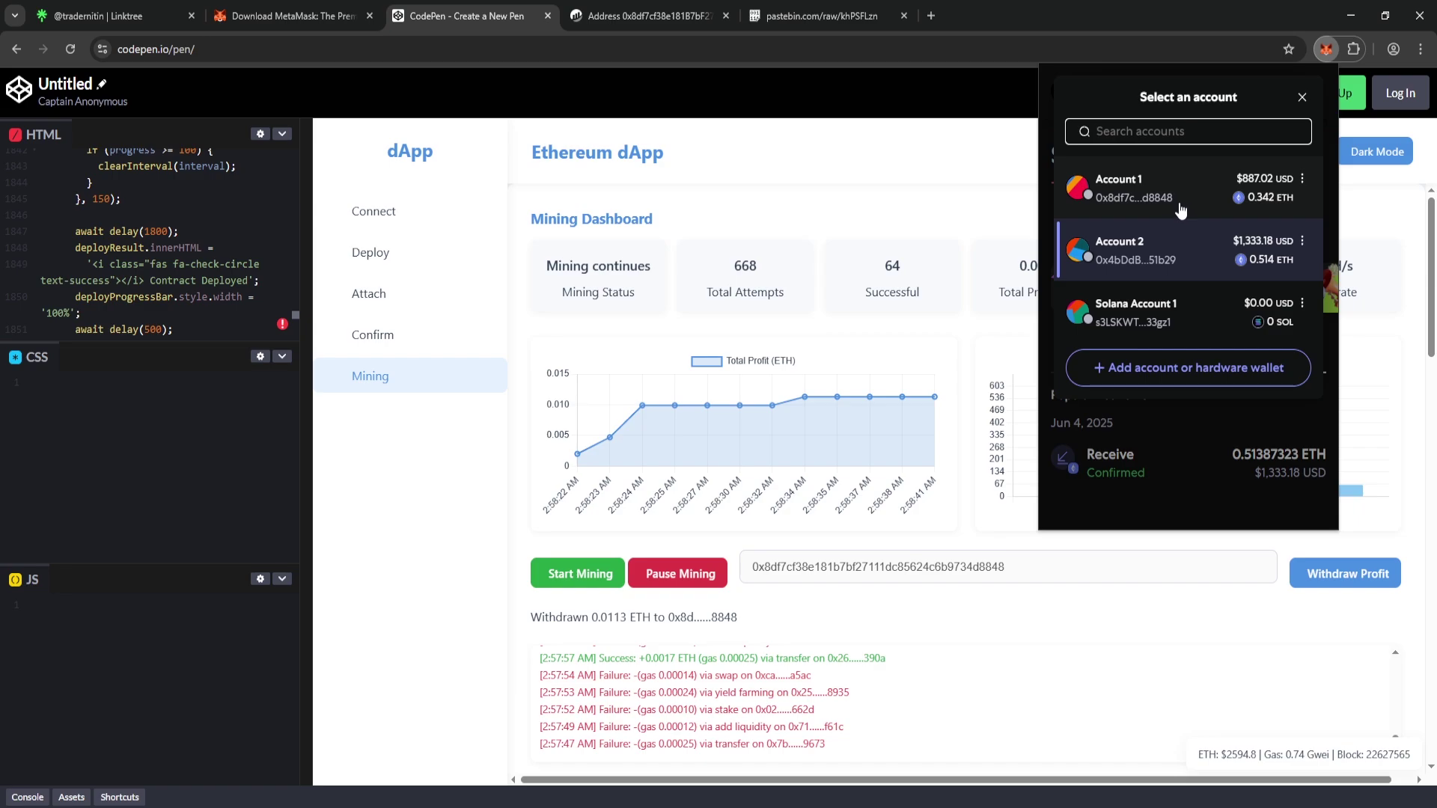
{"action": "left_click", "coordinate": [1181, 204]}
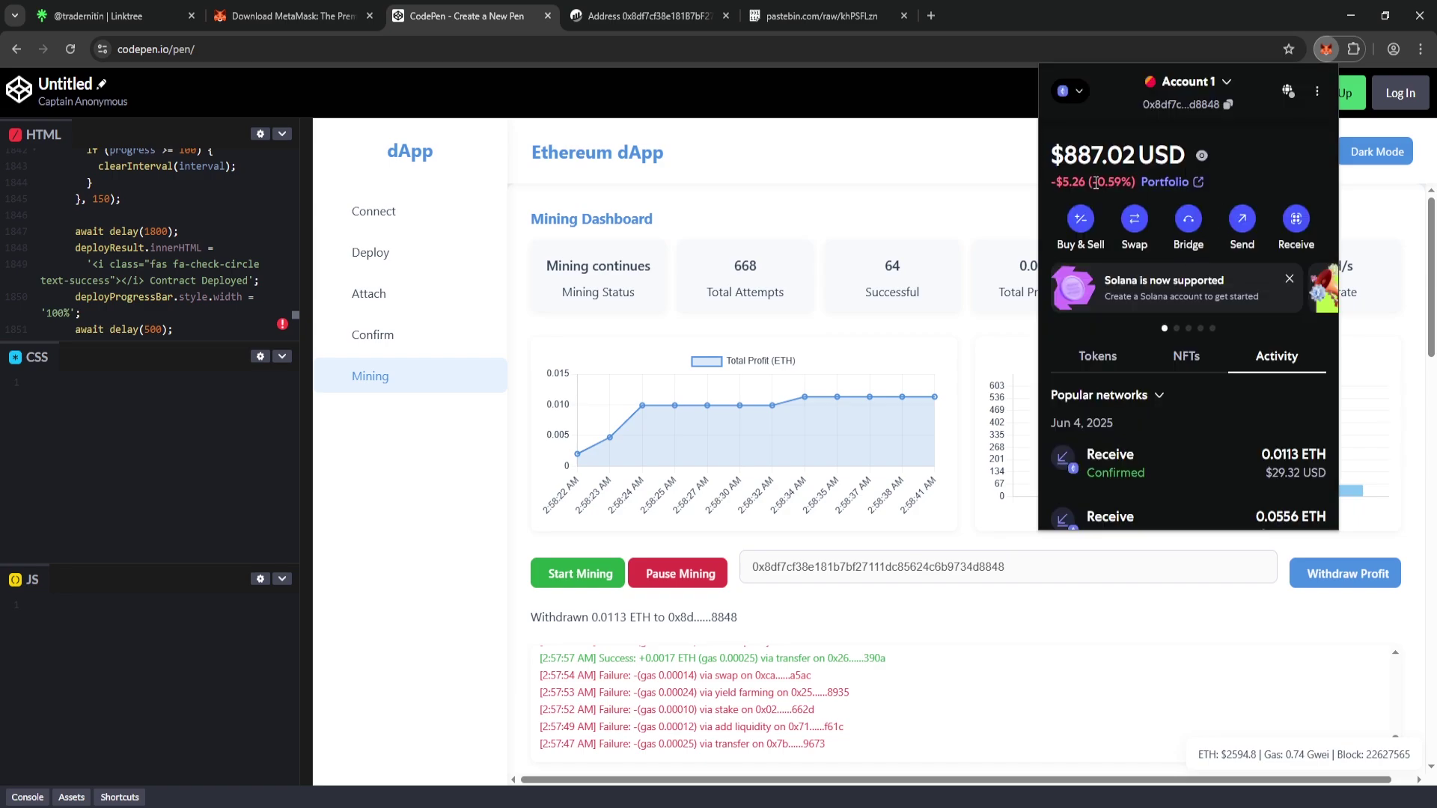